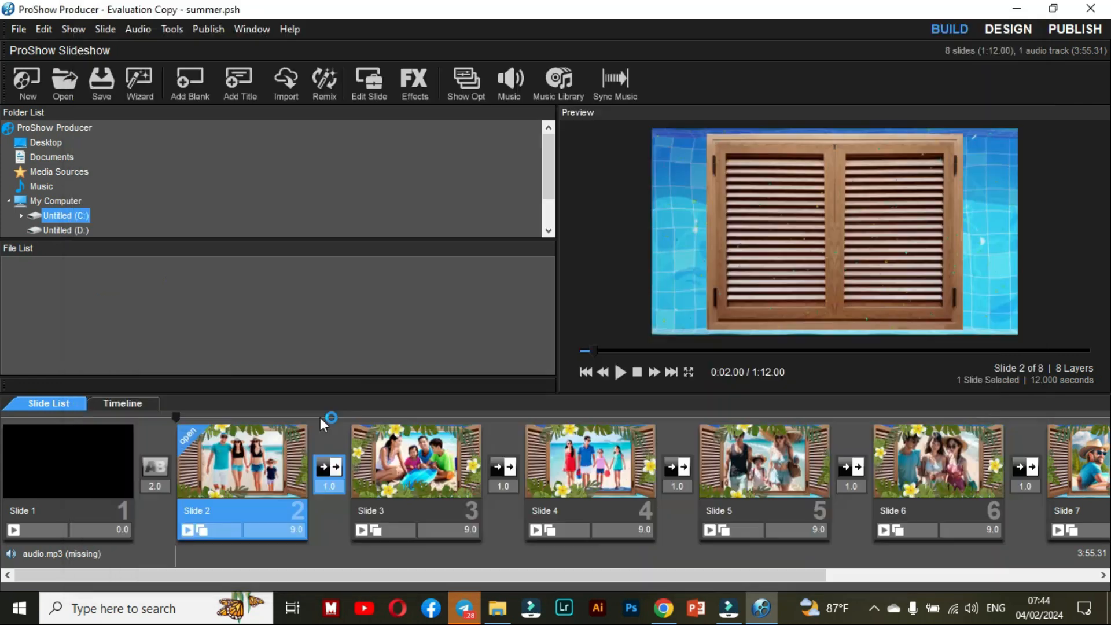
Step: Start replacing the file of slide 2's image layer 01 and browse to the FILED TRIIP folder in D:\007-PERSONAL FILES
scroll(204, 418, "down", 1)
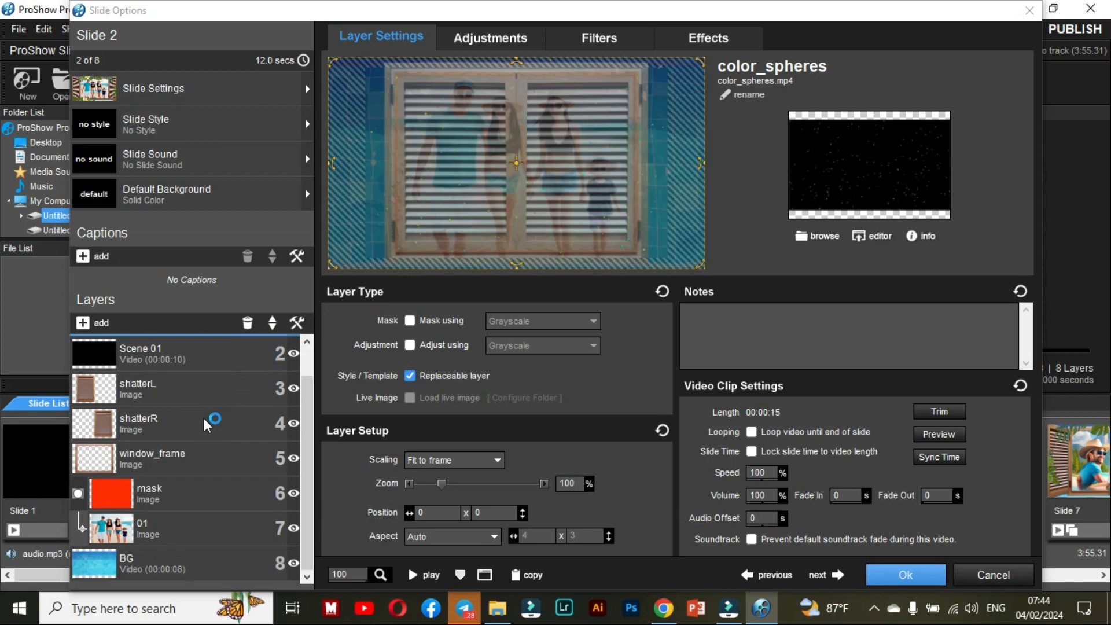
left_click(112, 536)
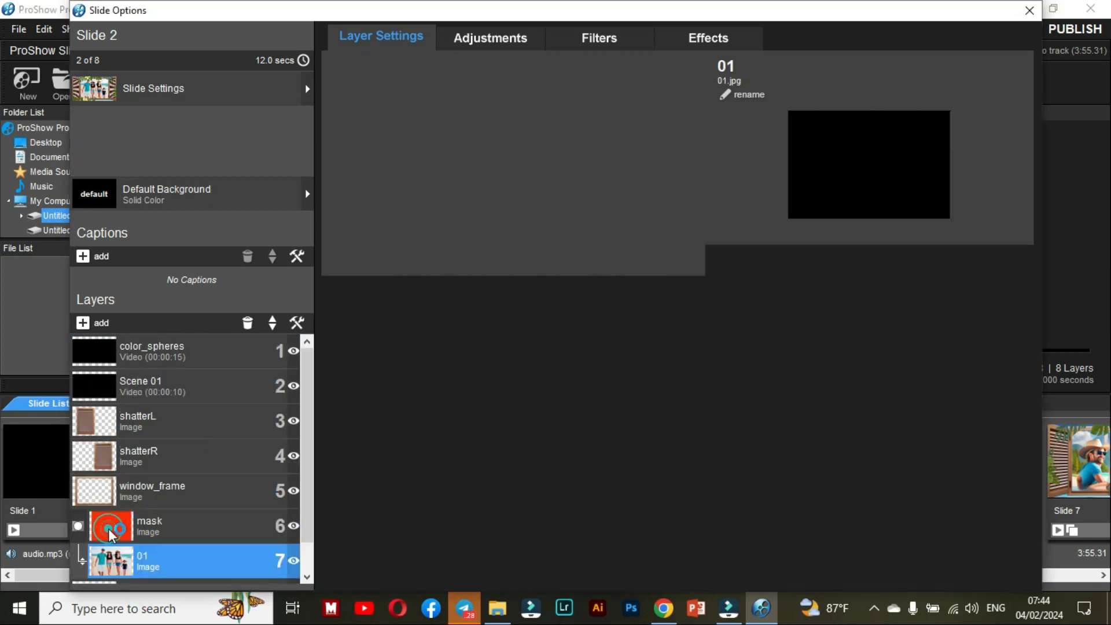
right_click(123, 565)
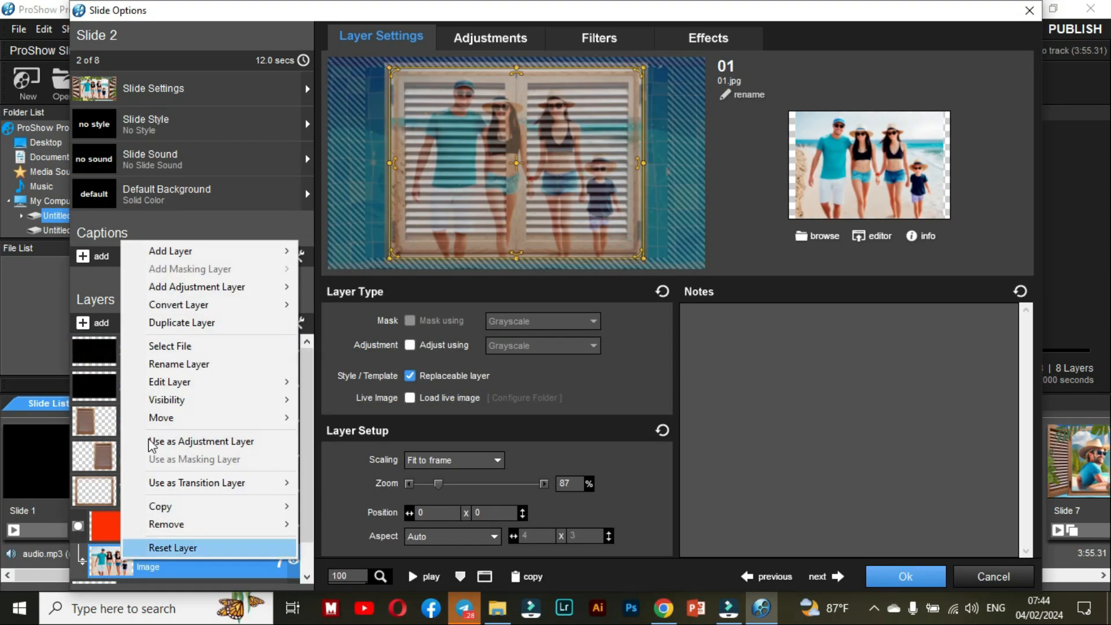
left_click(162, 346)
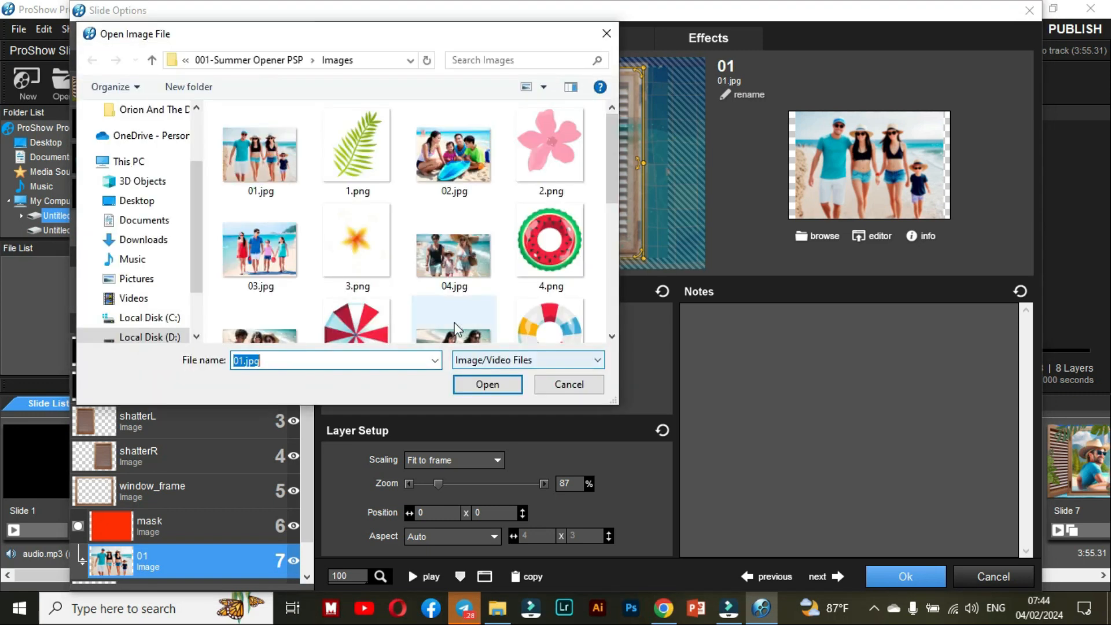
left_click_drag(617, 402, 873, 522)
left_click(149, 377)
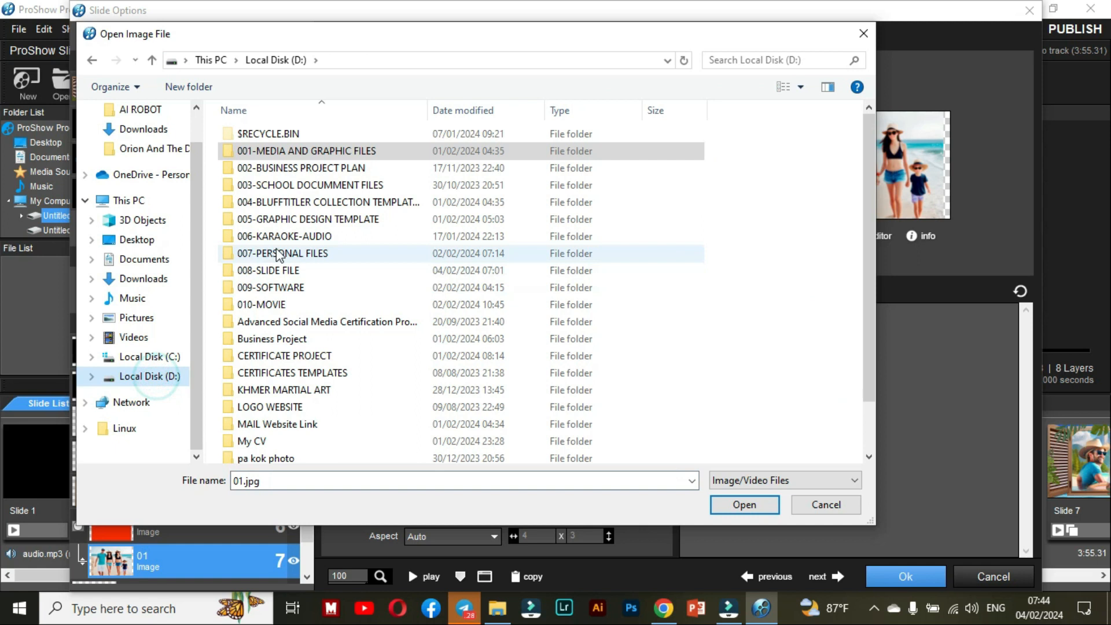
double_click(312, 254)
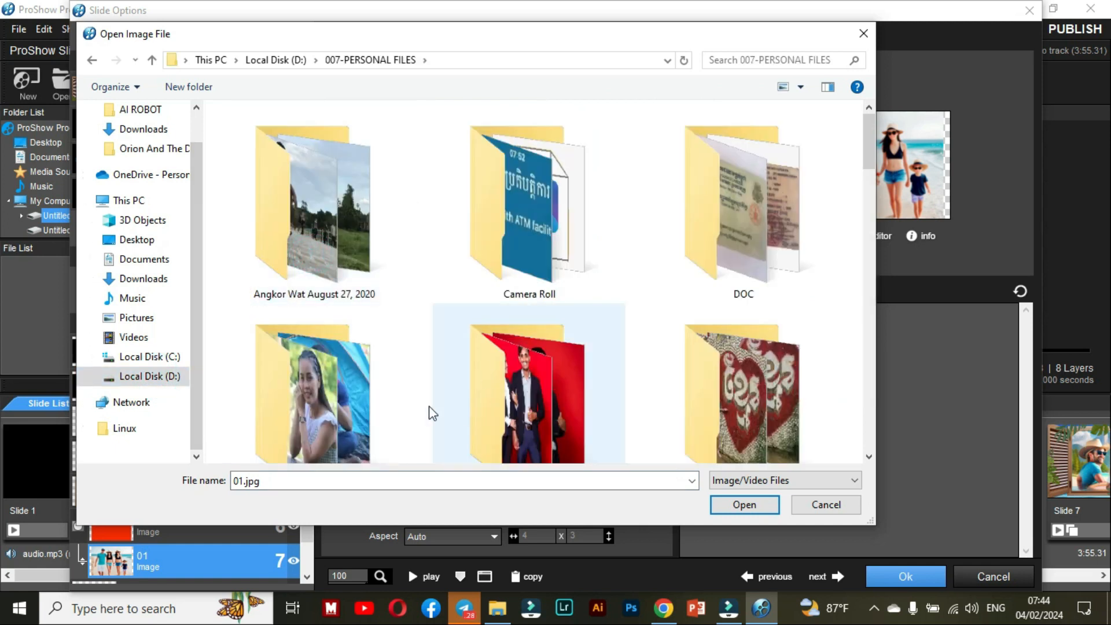
double_click(322, 387)
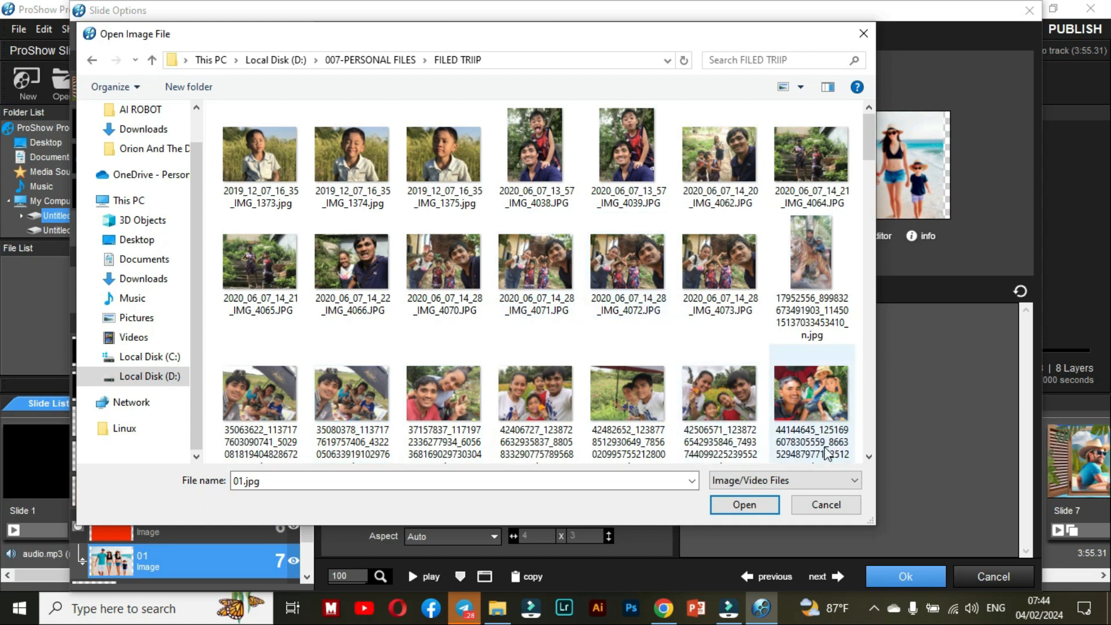
Step: Find photo_2020-03-28_10-58-49.jpg in the folder and load it as the replacement image for layer 7
left_click(818, 405)
left_click(537, 385)
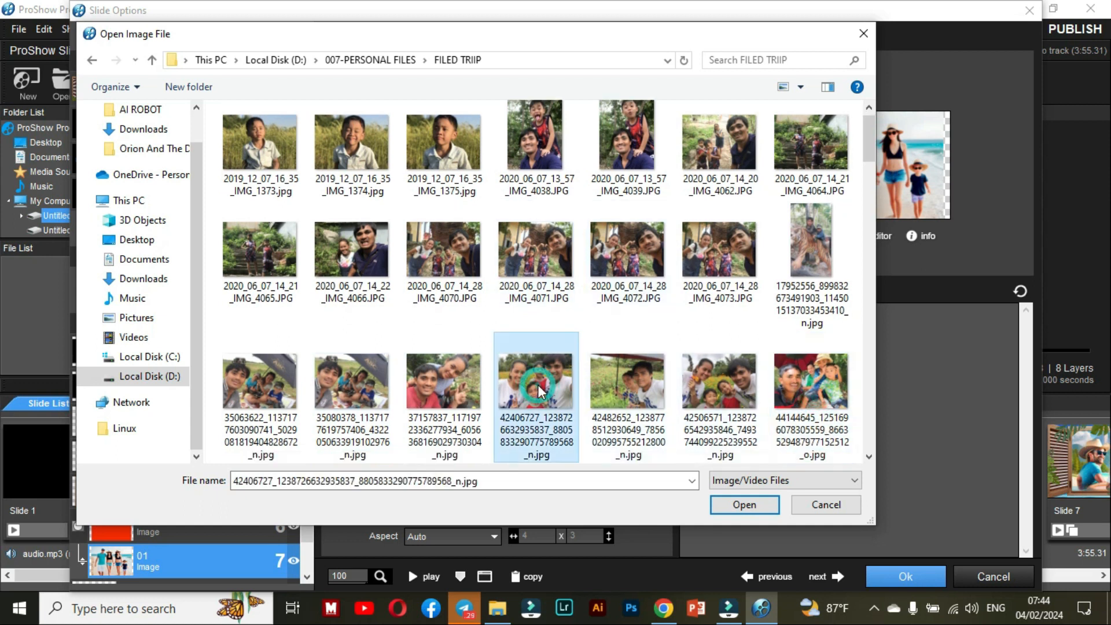
scroll(538, 385, "down", 5)
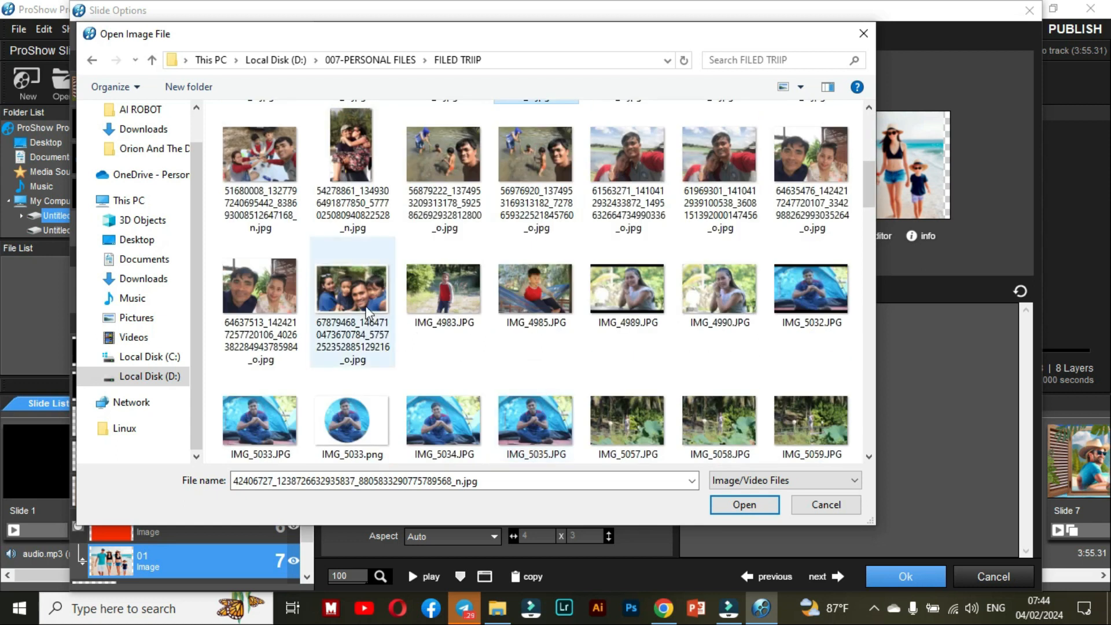
scroll(560, 370, "down", 10)
scroll(560, 370, "down", 15)
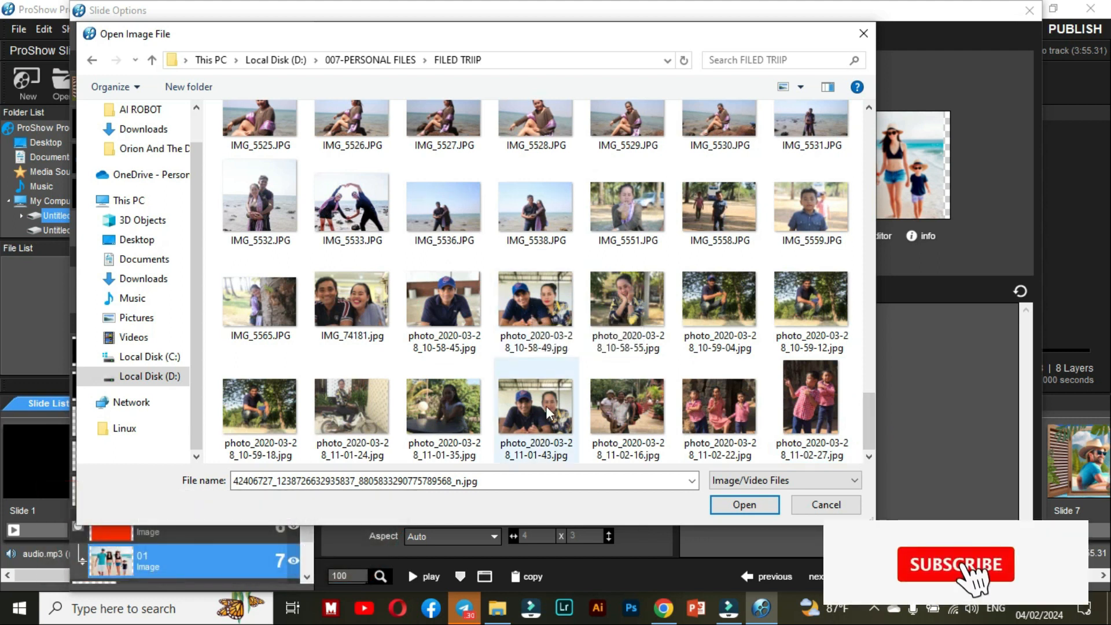
double_click(542, 299)
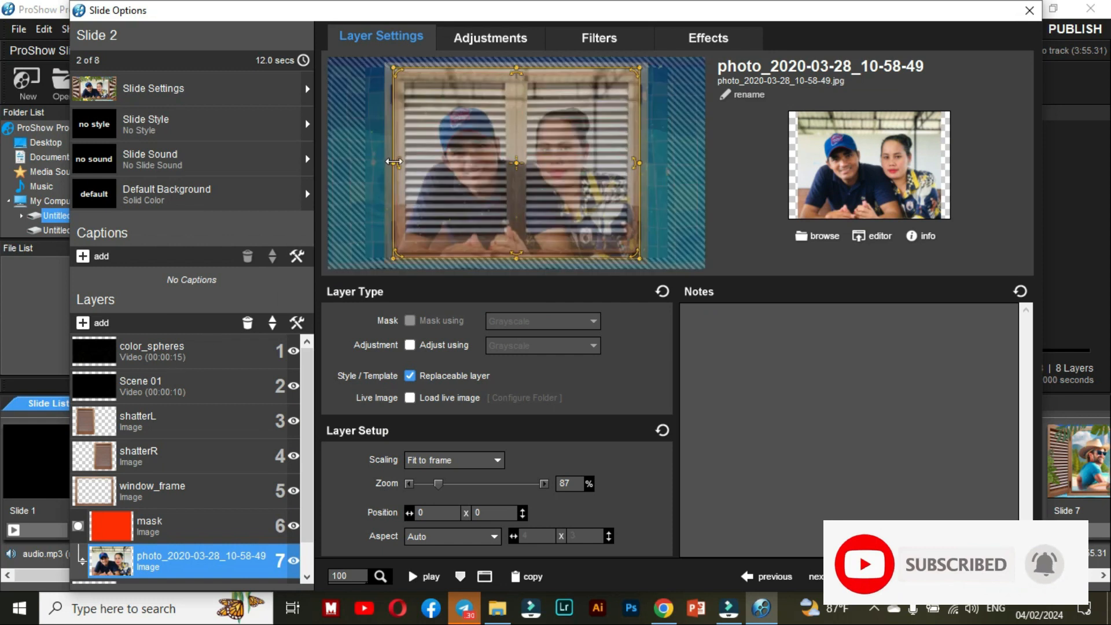
Step: Enlarge slide 2's new photo to 93% zoom to fit the window frame, preview the slide and apply the changes
left_click_drag(394, 163, 379, 160)
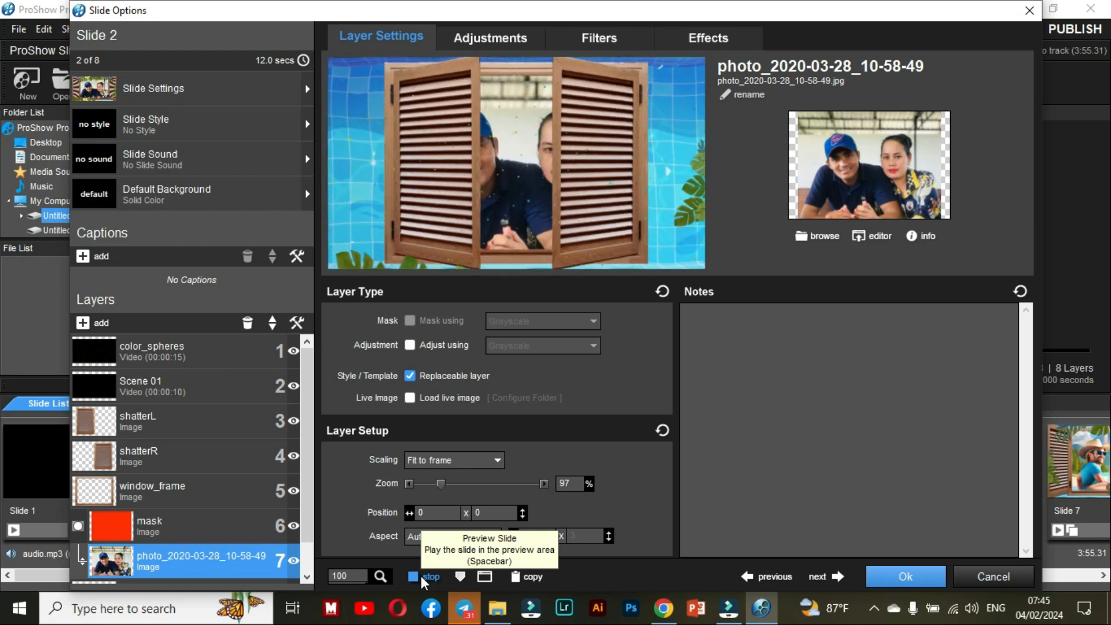
left_click(421, 575)
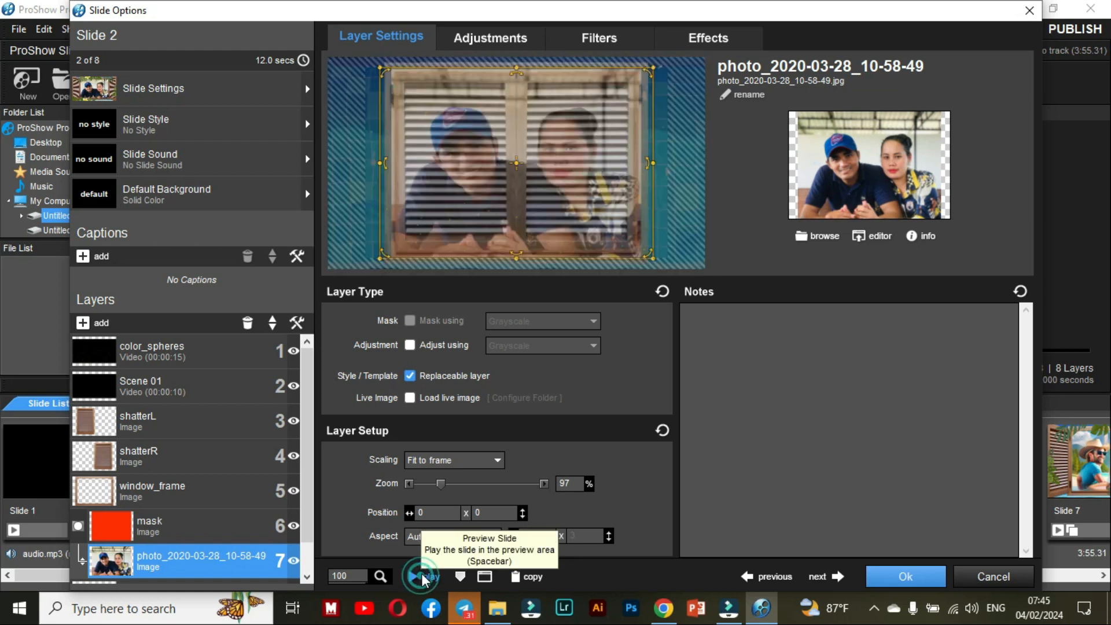
left_click_drag(381, 162, 384, 161)
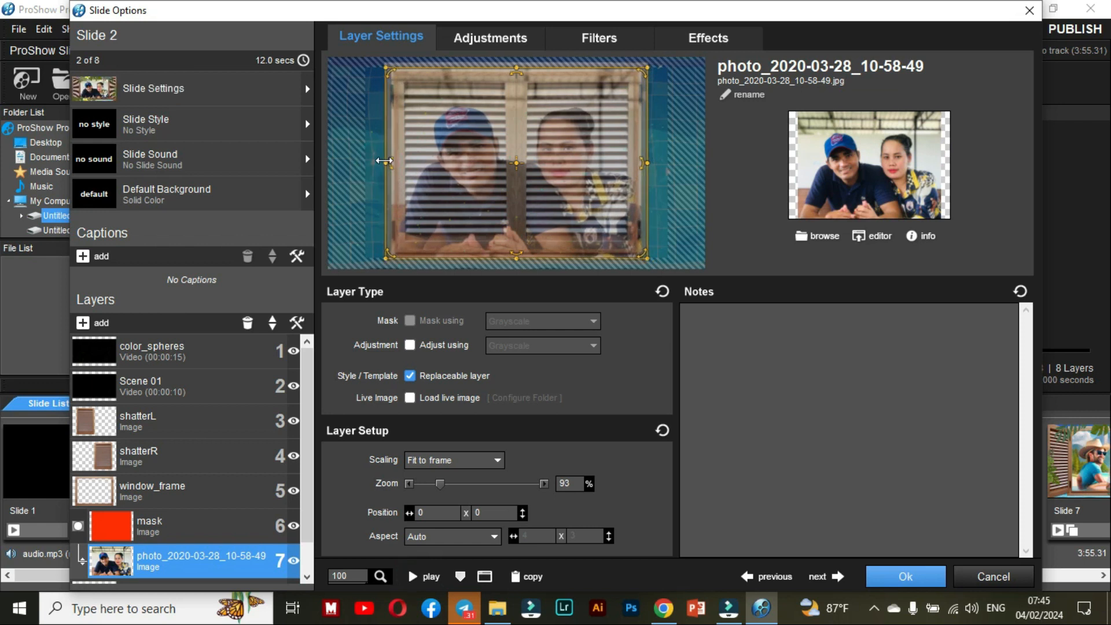
left_click(897, 579)
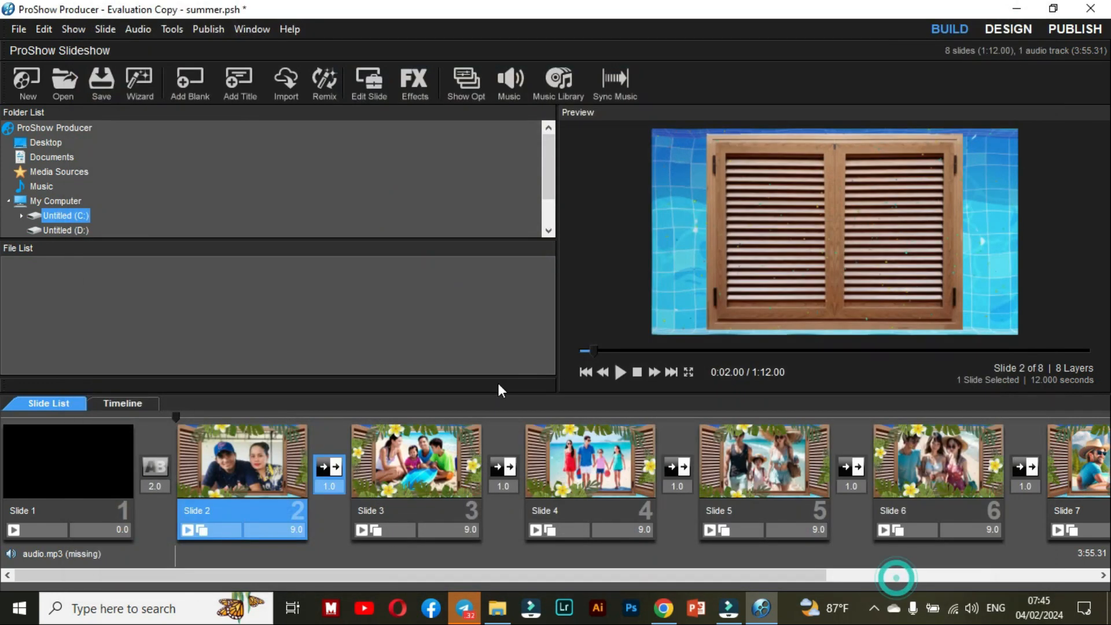
left_click(422, 461)
double_click(421, 462)
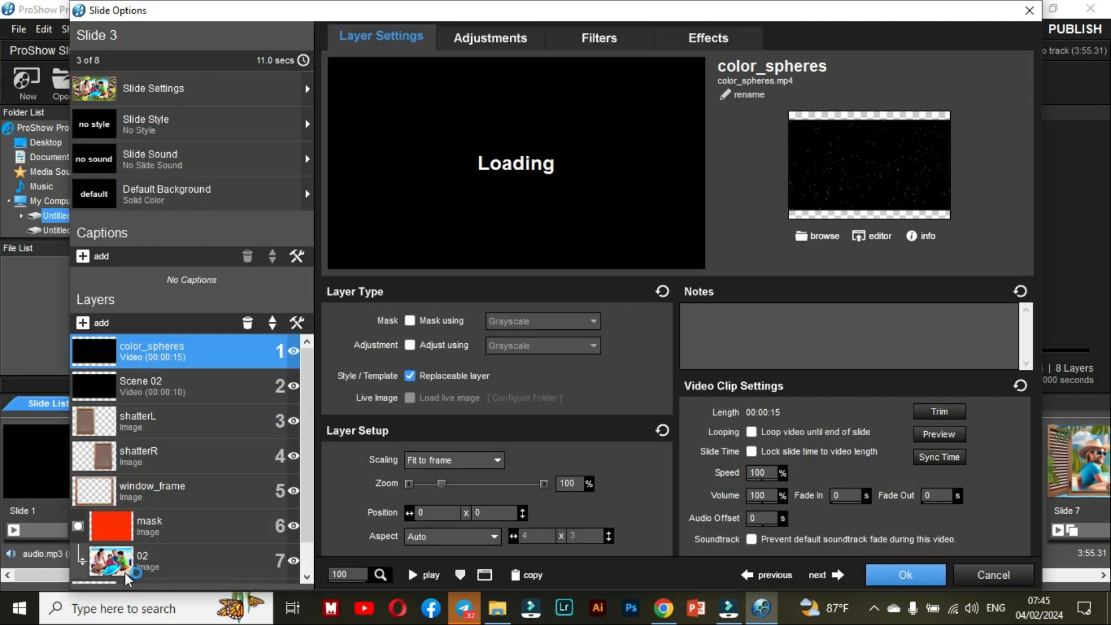
left_click(121, 563)
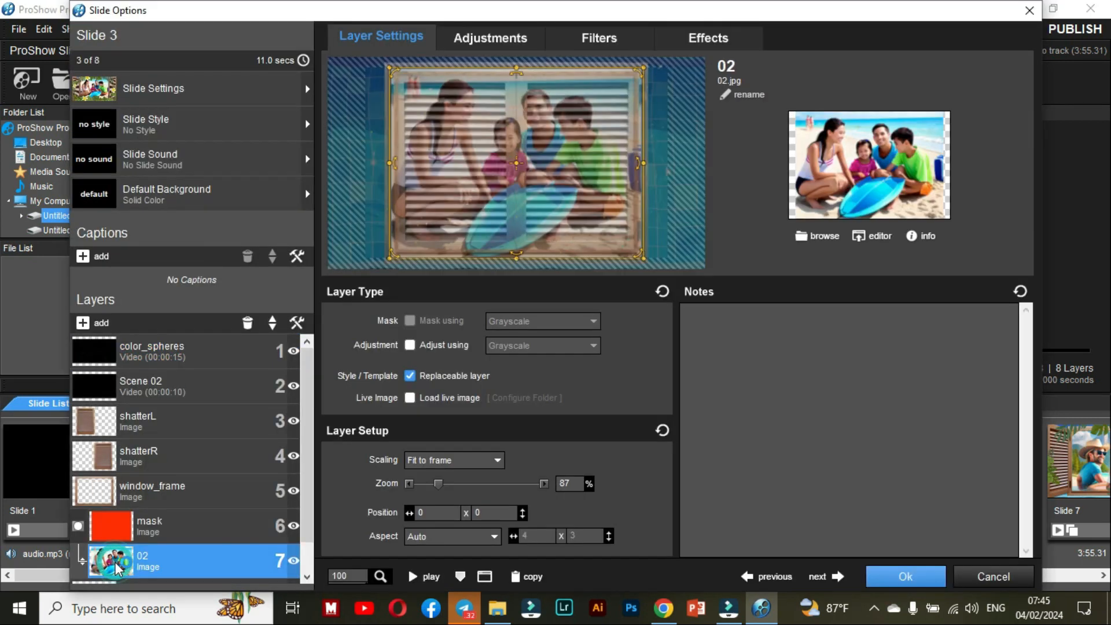
right_click(117, 566)
left_click(176, 348)
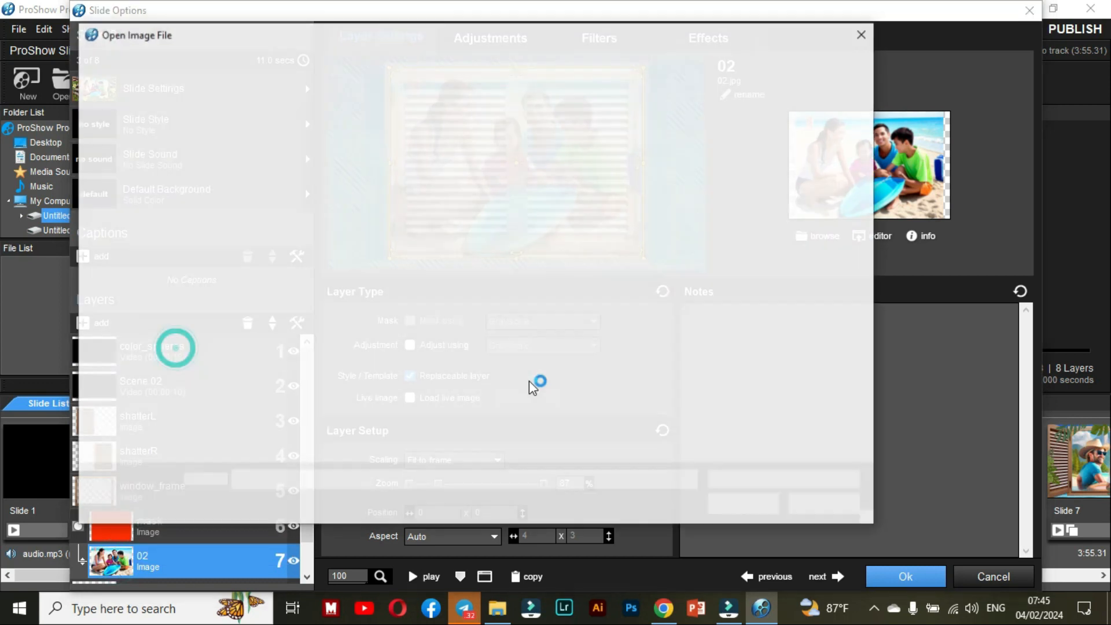
left_click(134, 430)
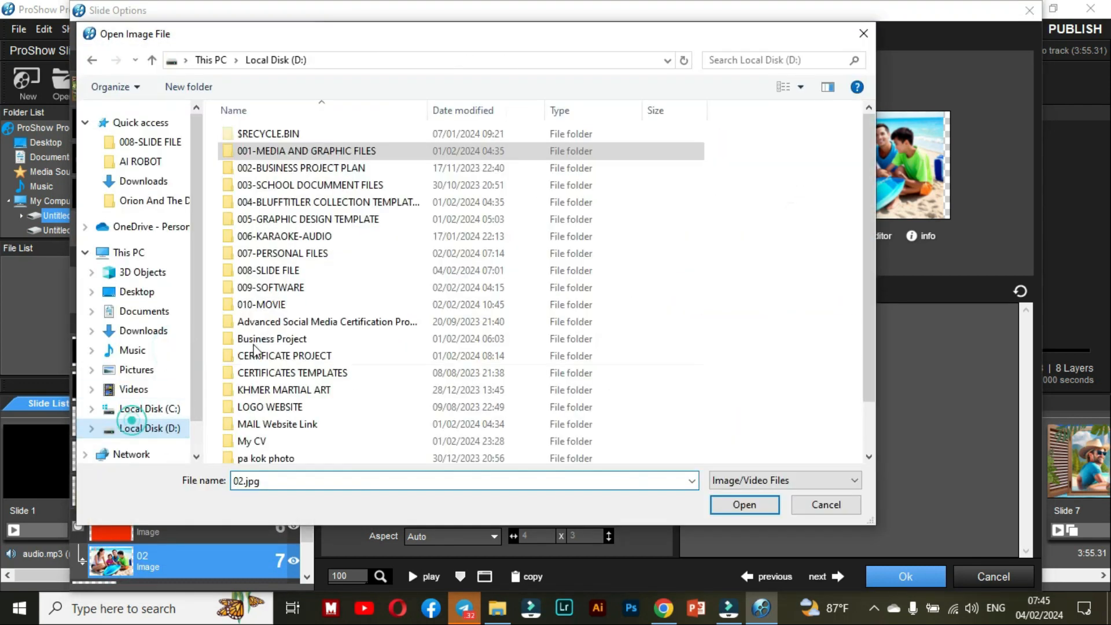
double_click(303, 323)
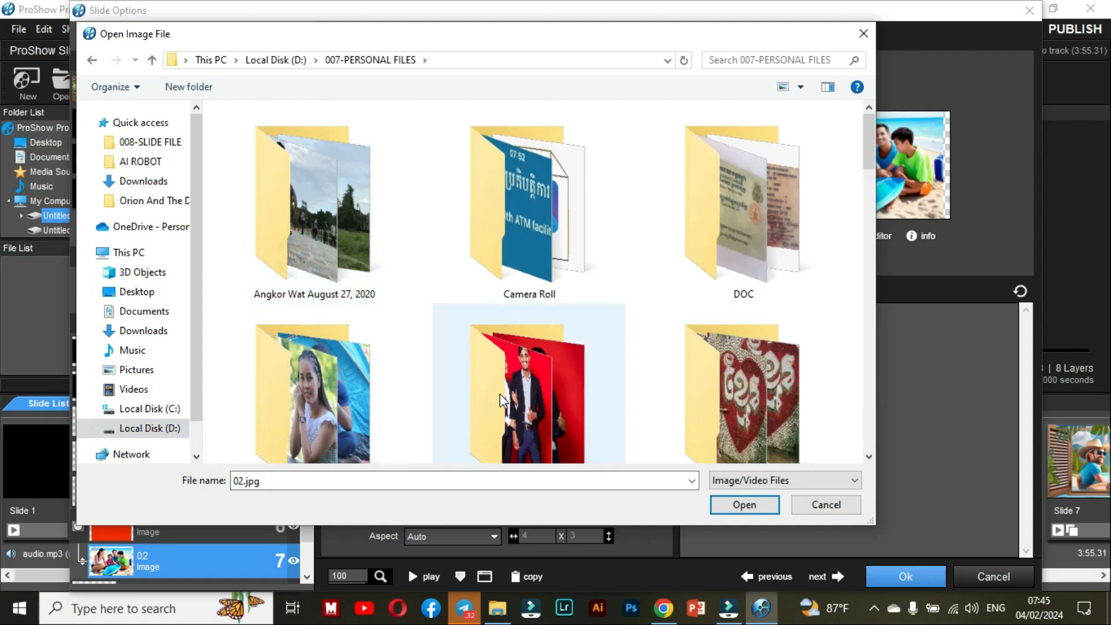
double_click(325, 393)
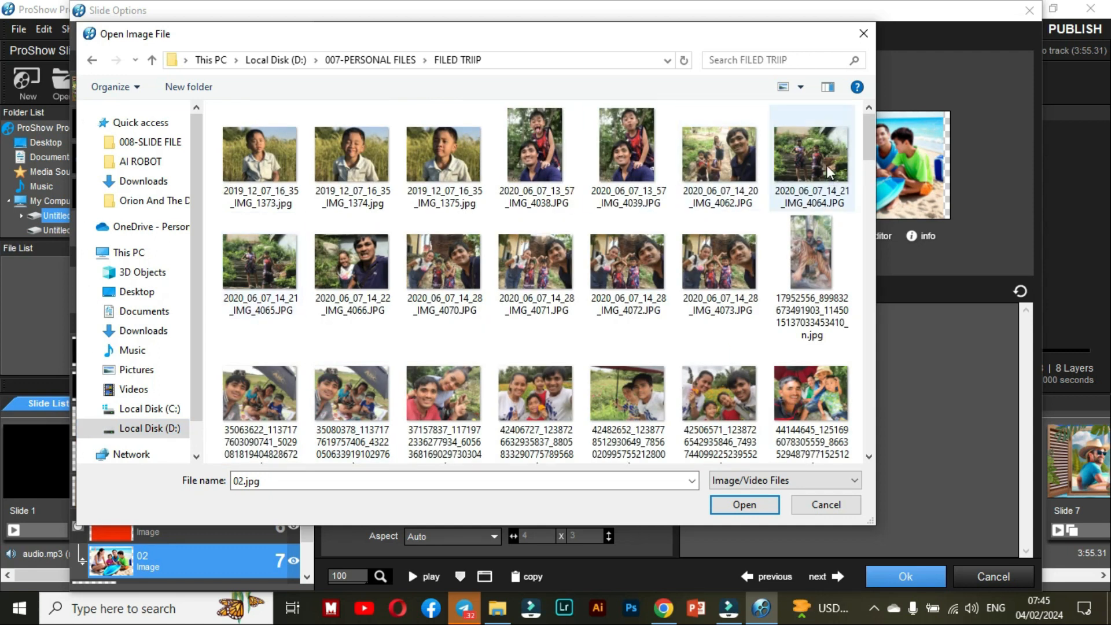
double_click(795, 395)
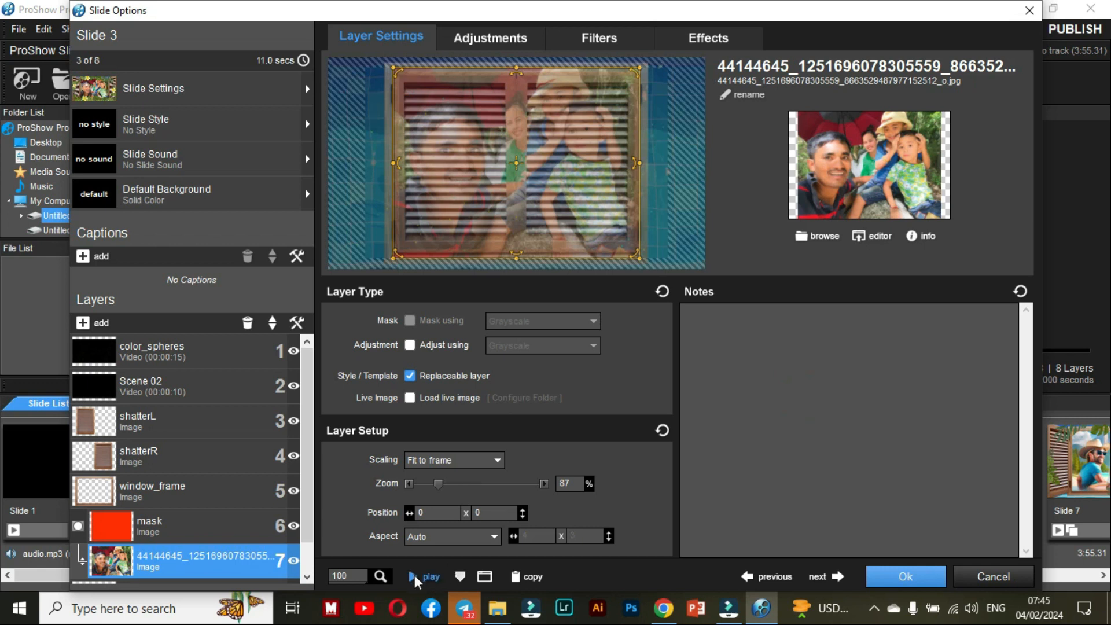
Step: Preview slide 3 with its new photo and apply the slide changes
left_click(413, 576)
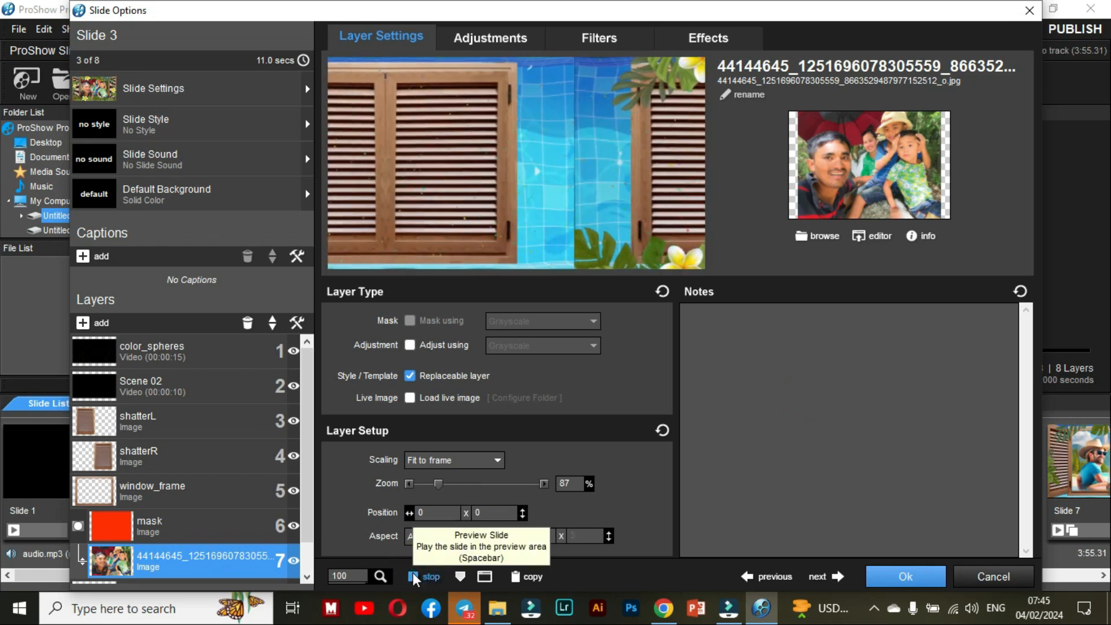
left_click(413, 577)
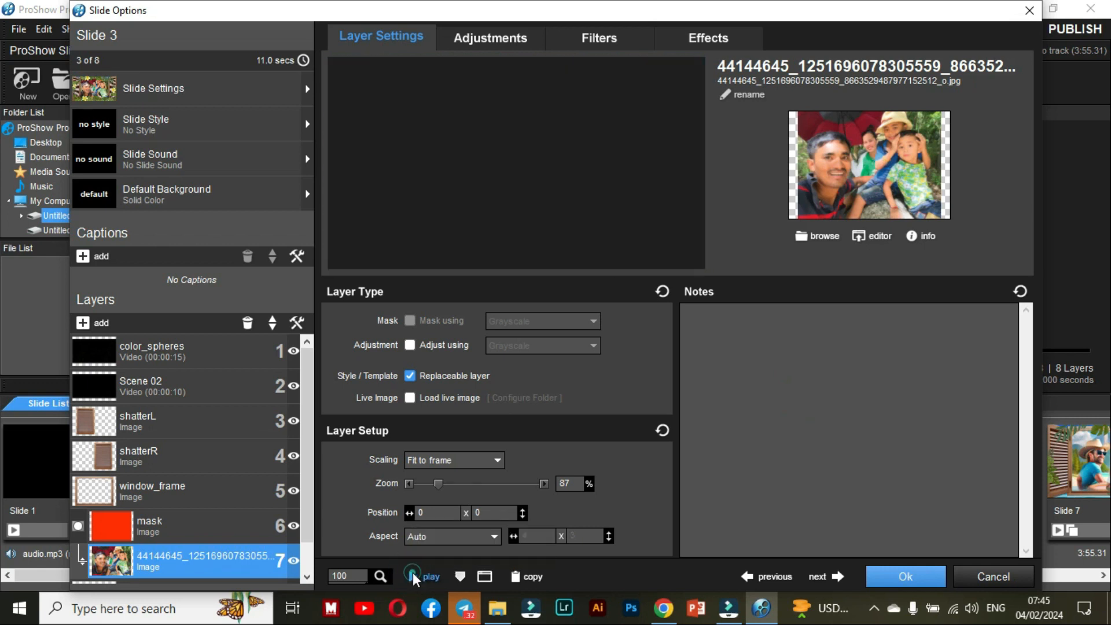
left_click(413, 577)
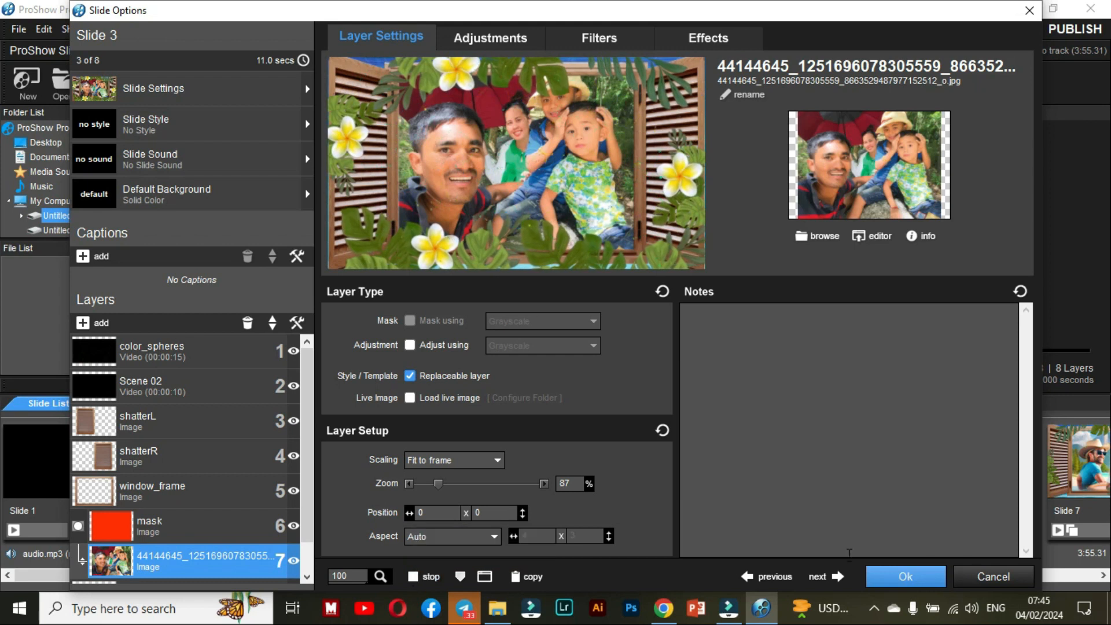
left_click(914, 577)
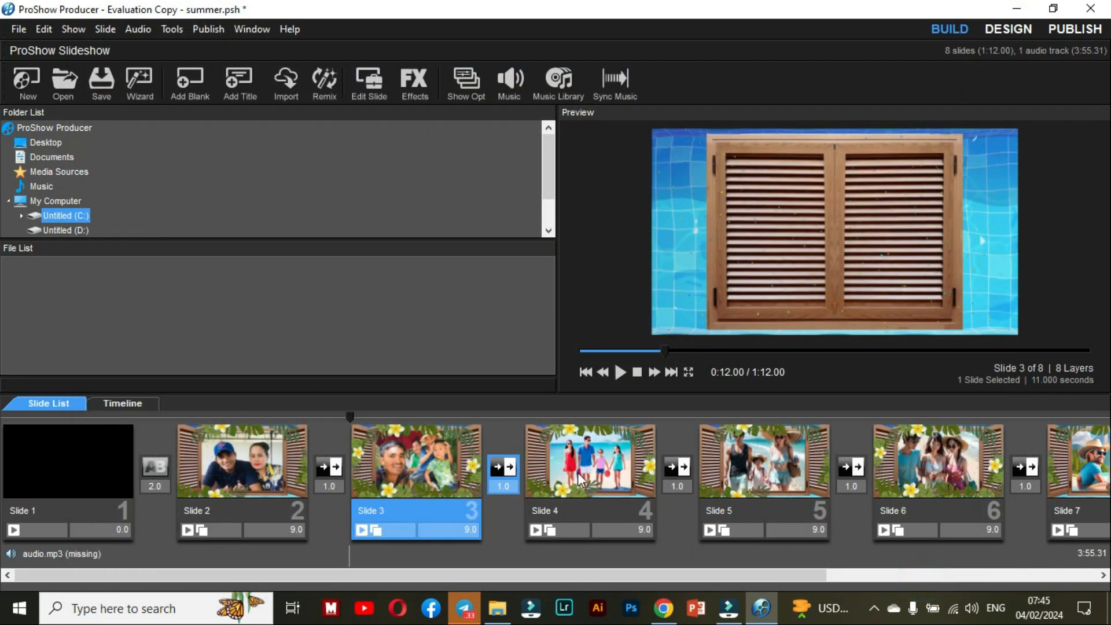
double_click(575, 457)
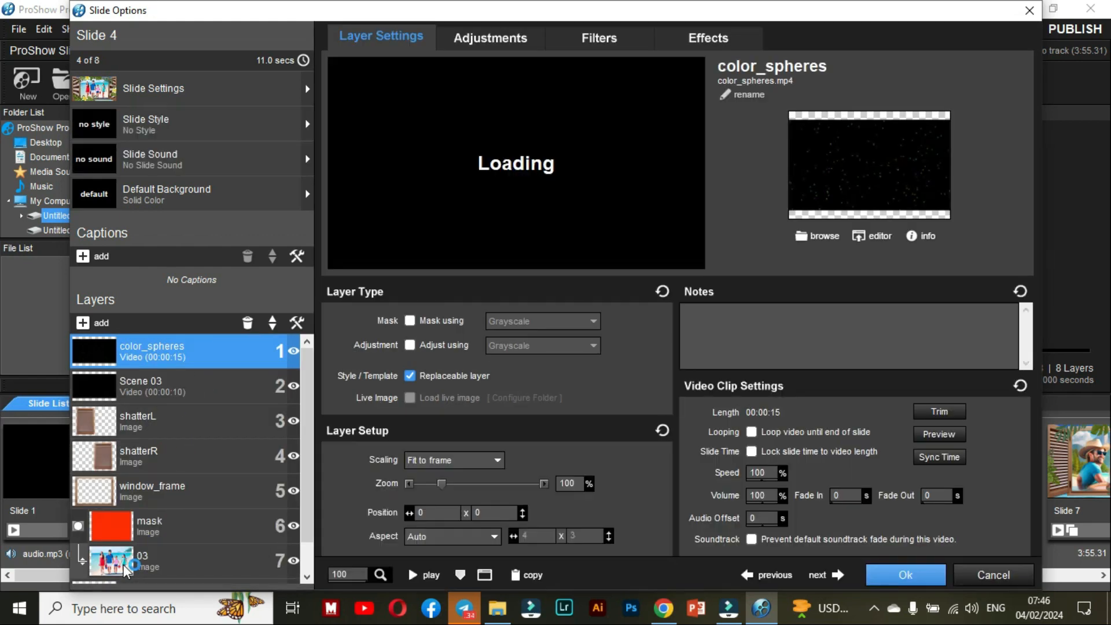
left_click(123, 564)
right_click(123, 565)
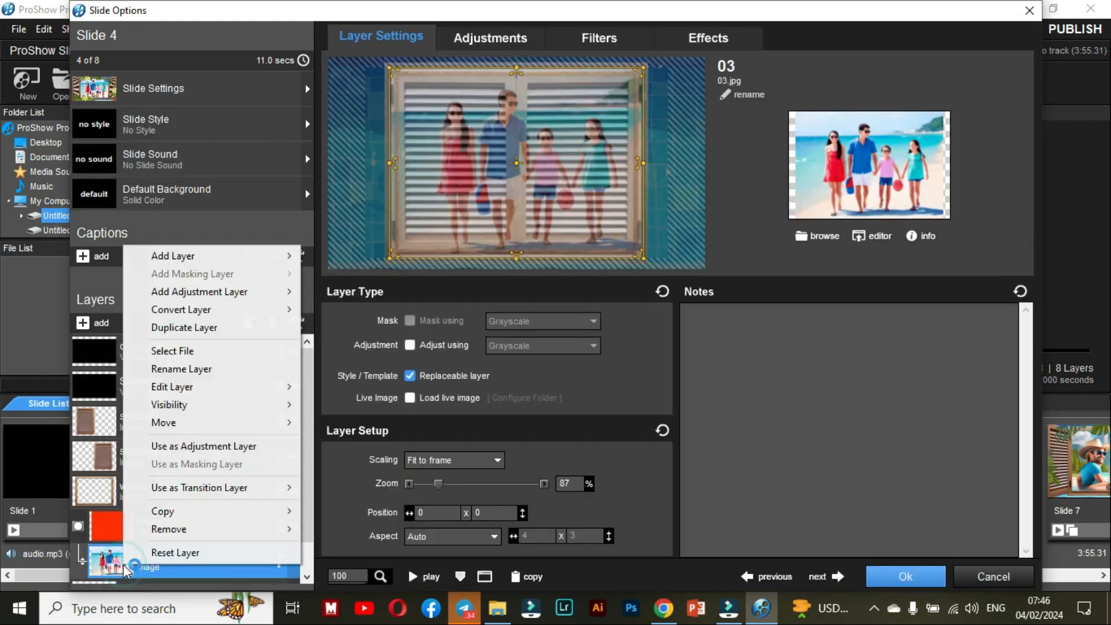
left_click(191, 351)
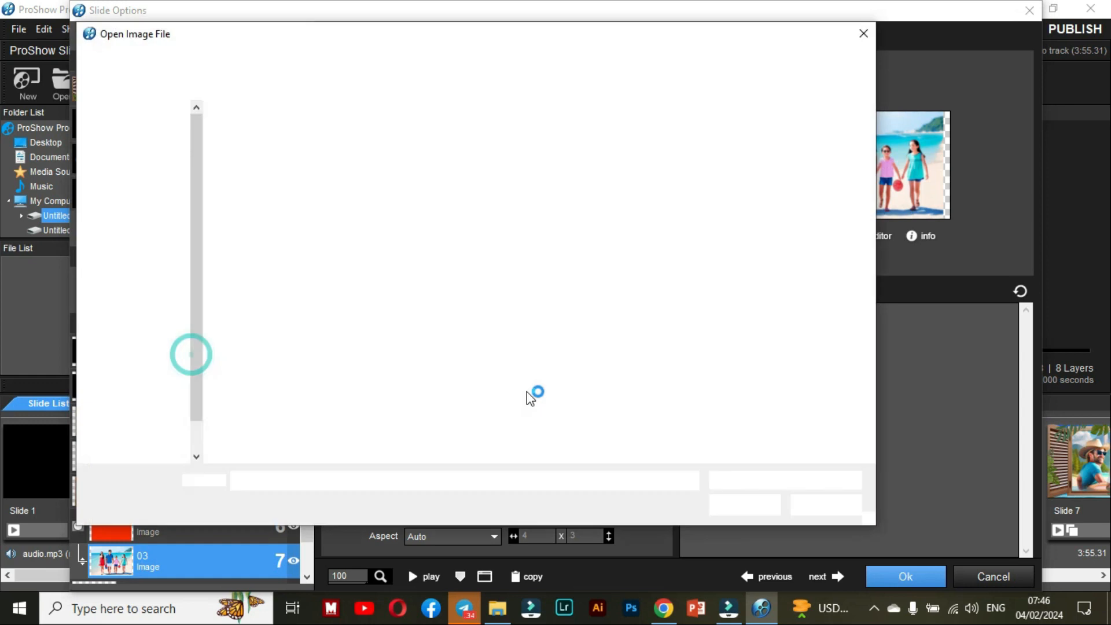
left_click(148, 432)
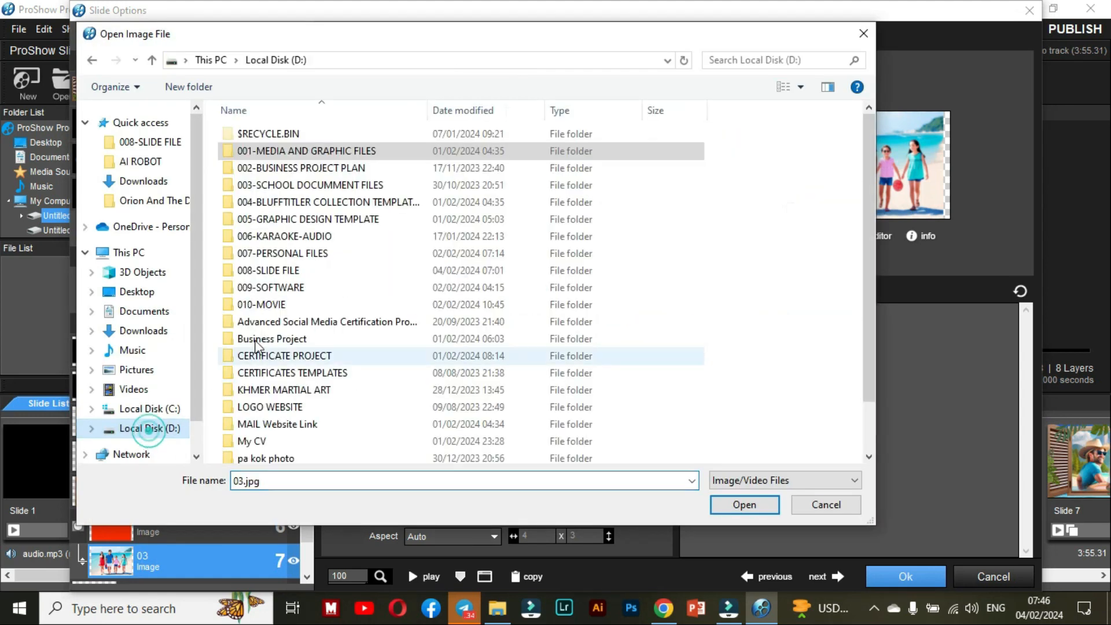
double_click(301, 247)
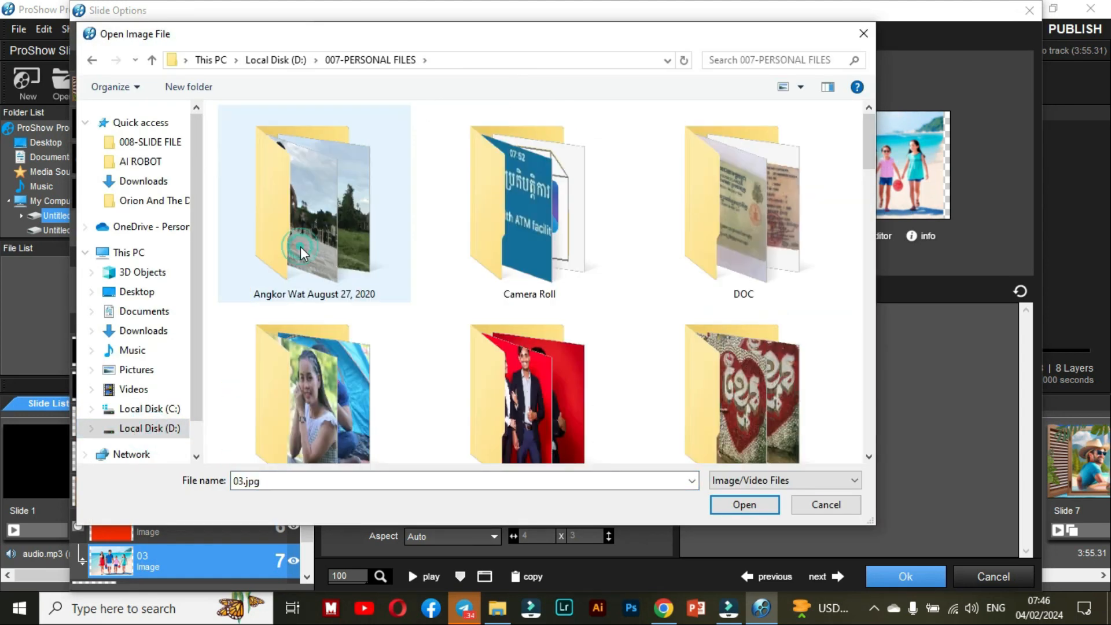
double_click(318, 363)
double_click(431, 402)
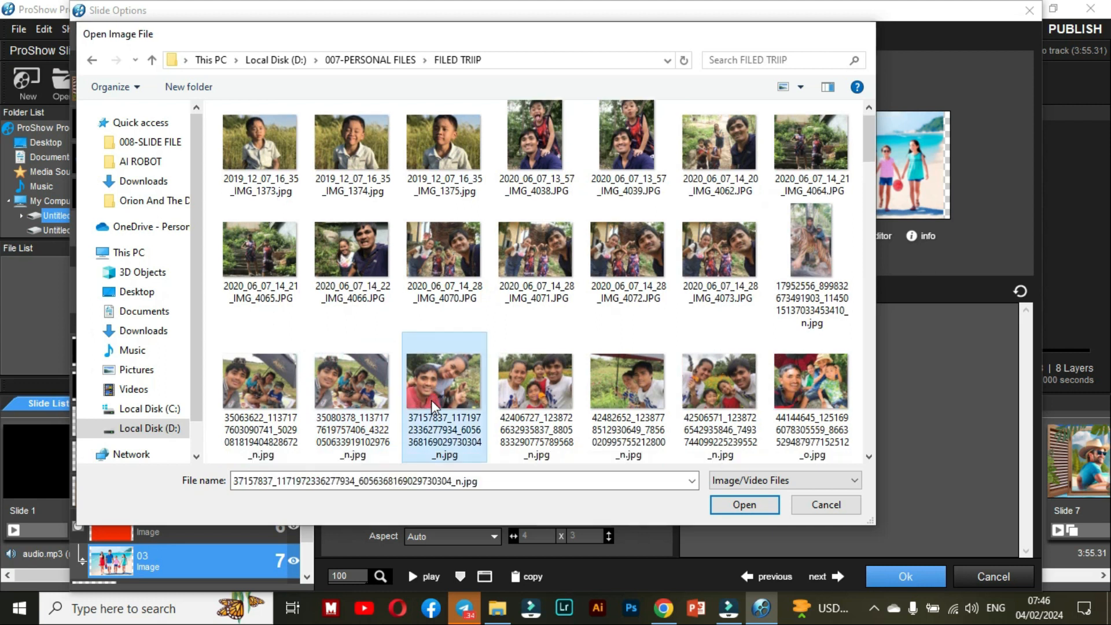
left_click(418, 577)
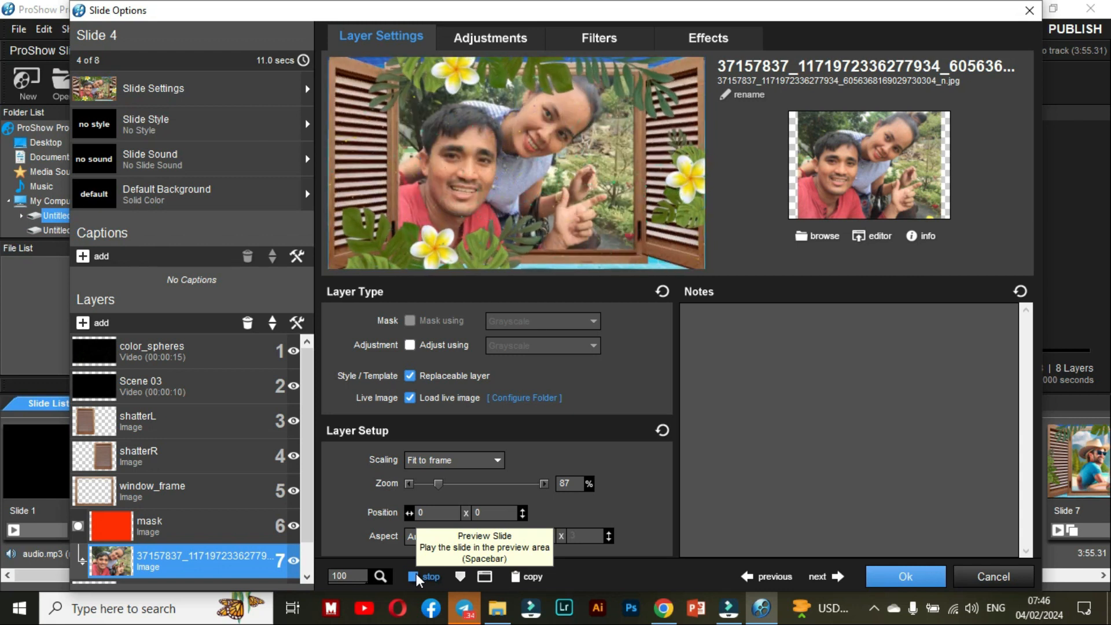
left_click(904, 576)
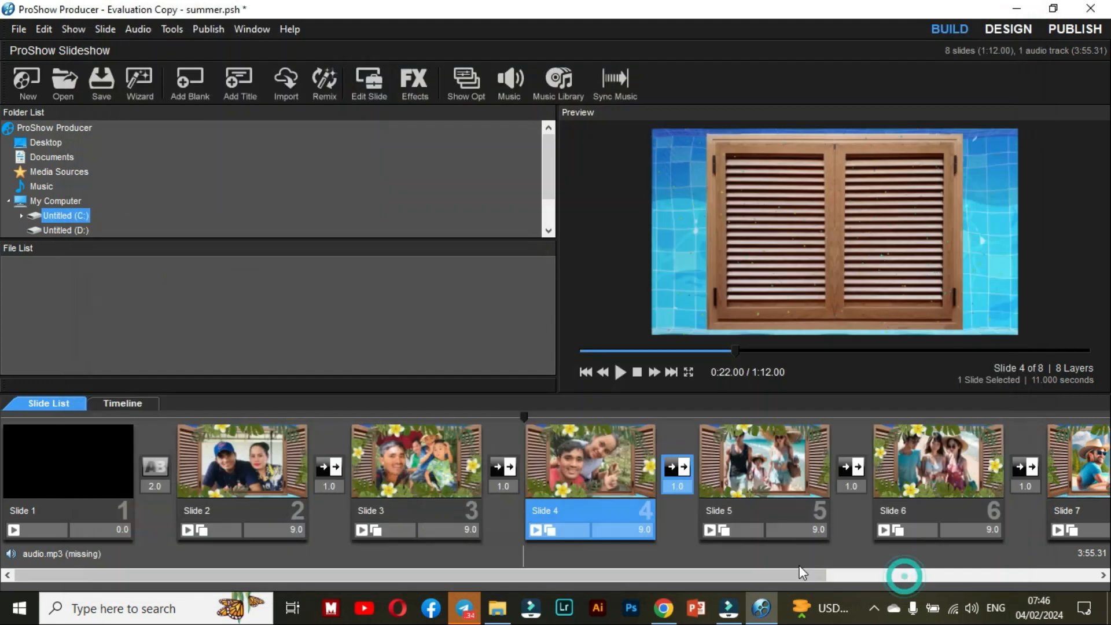
double_click(745, 463)
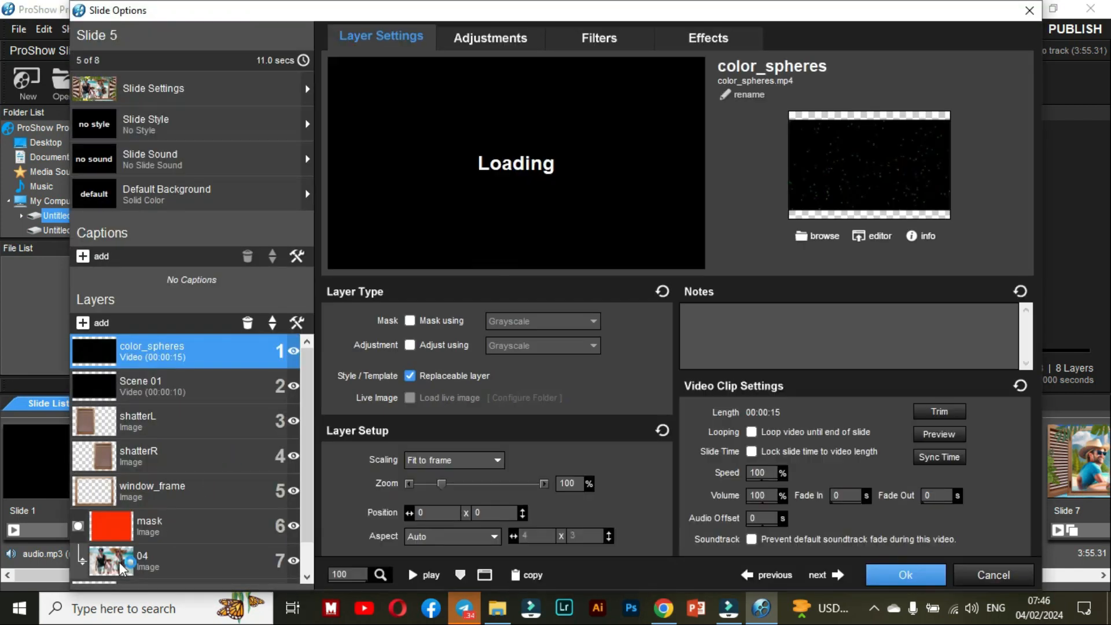
right_click(119, 562)
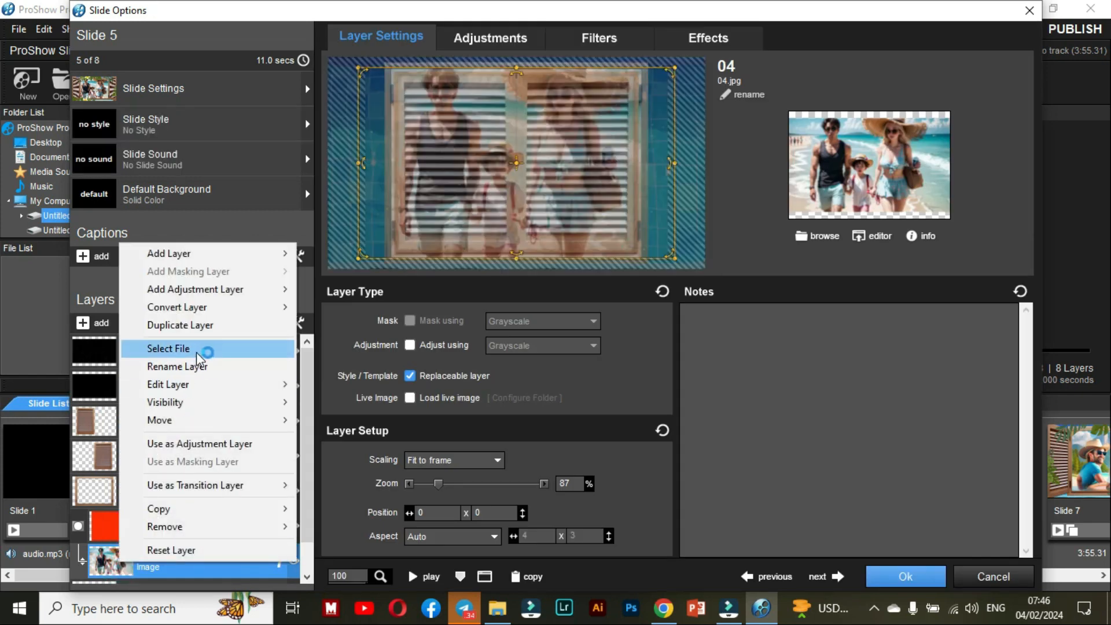
left_click(198, 349)
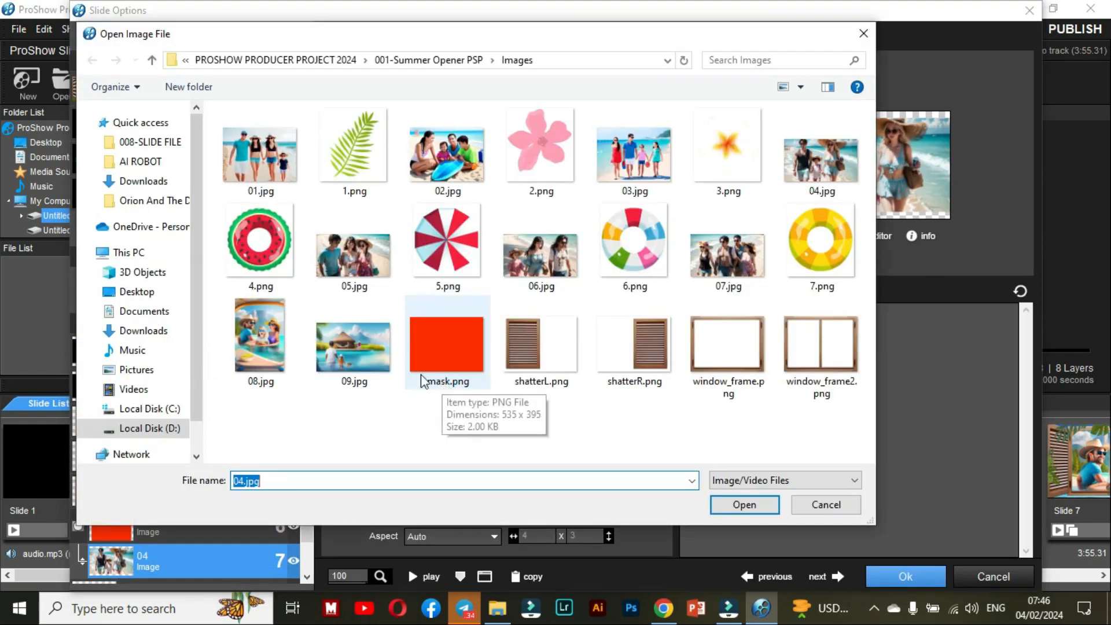
left_click(150, 429)
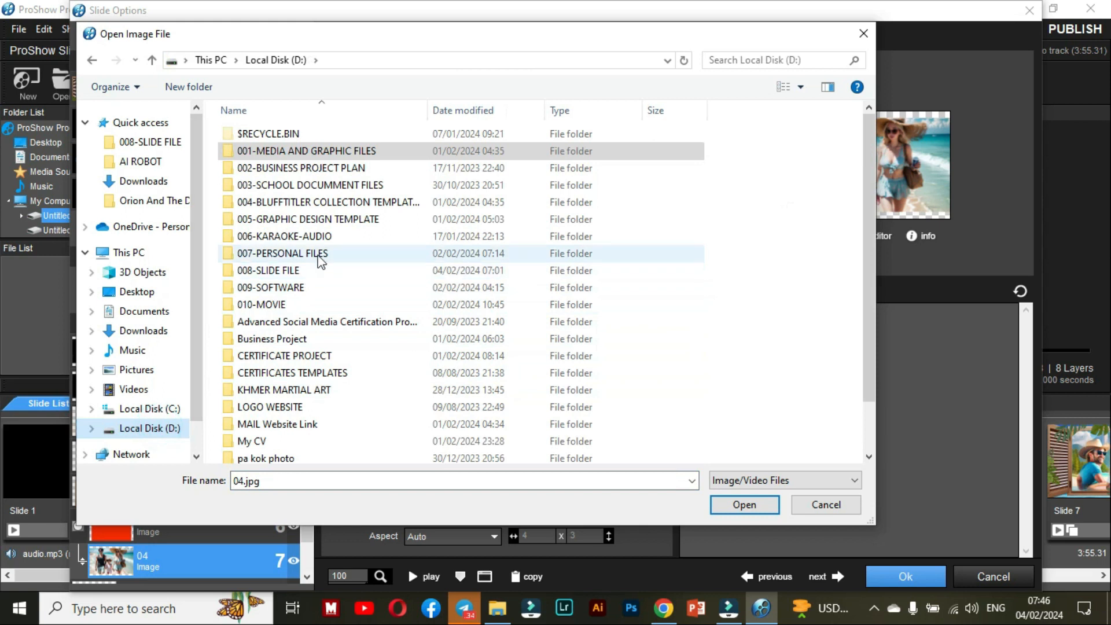
double_click(320, 260)
double_click(307, 370)
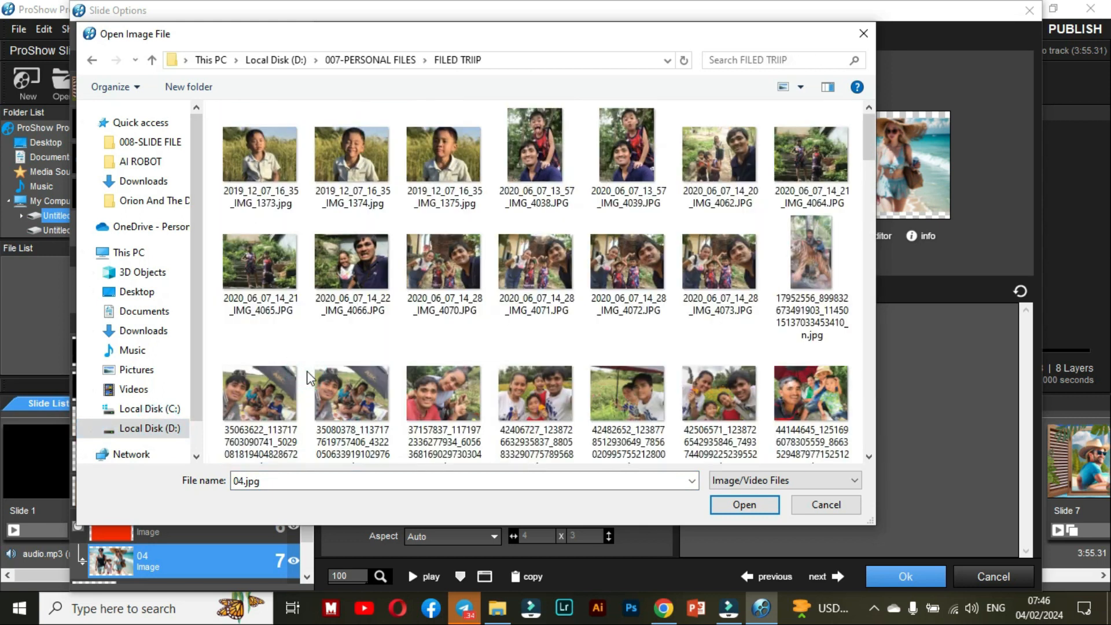
double_click(537, 399)
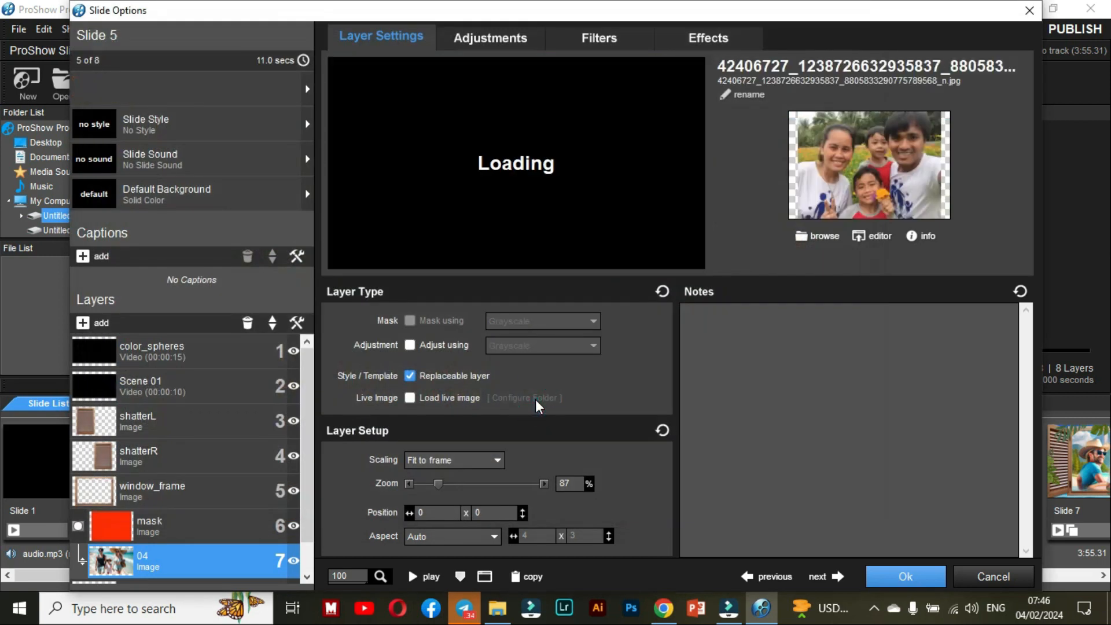
Step: Enlarge slide 5's new photo to 95% zoom to fill the window frame, preview the slide and apply the changes
left_click(412, 577)
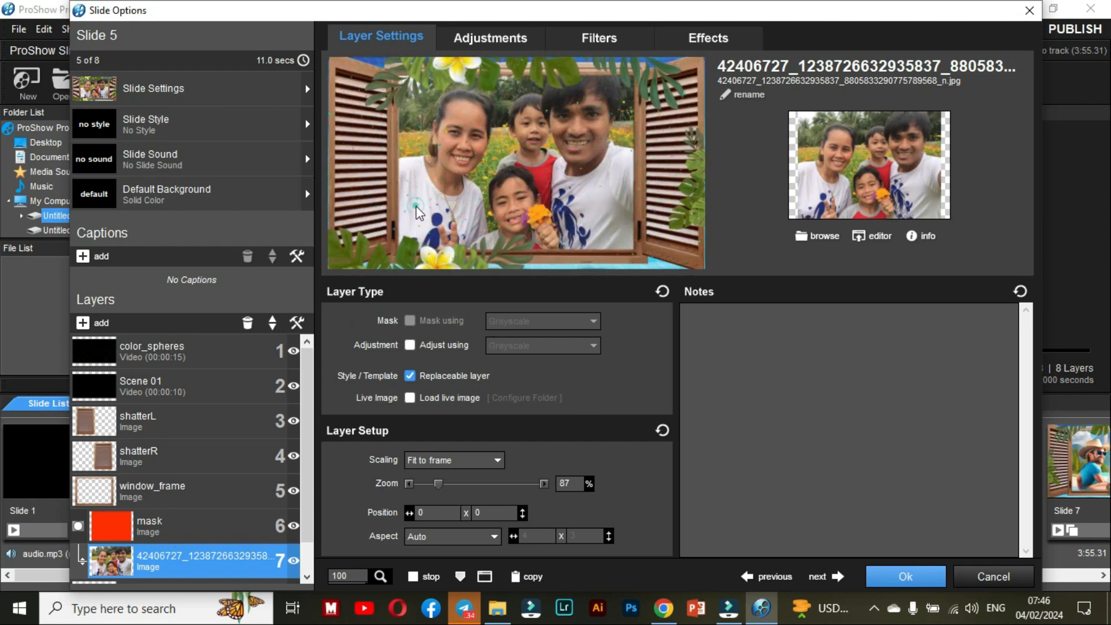
left_click(422, 577)
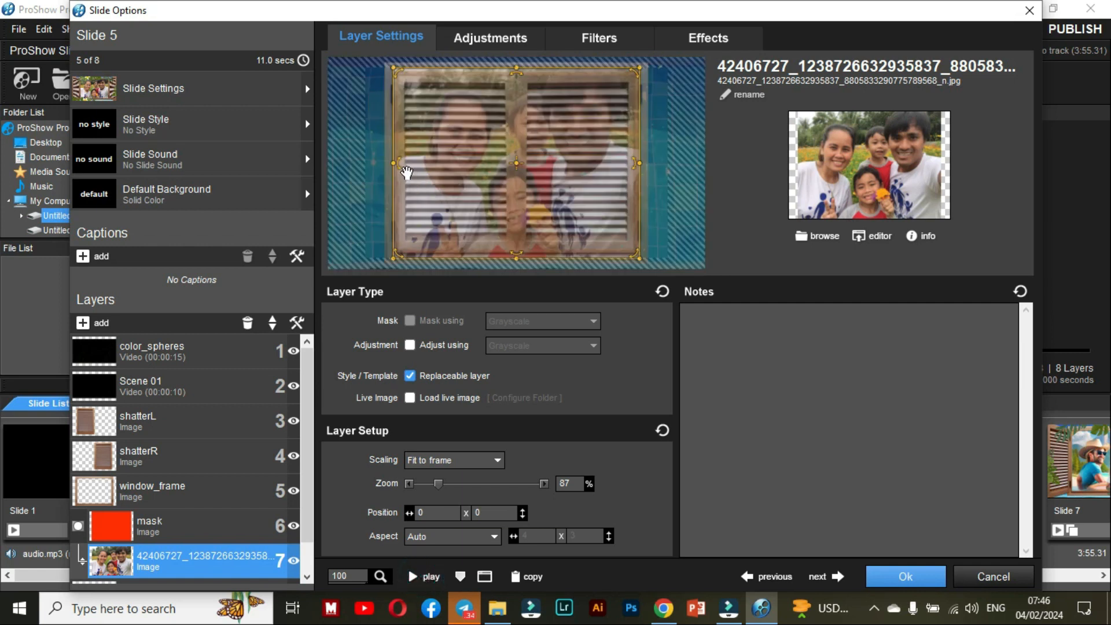
left_click_drag(386, 162, 380, 163)
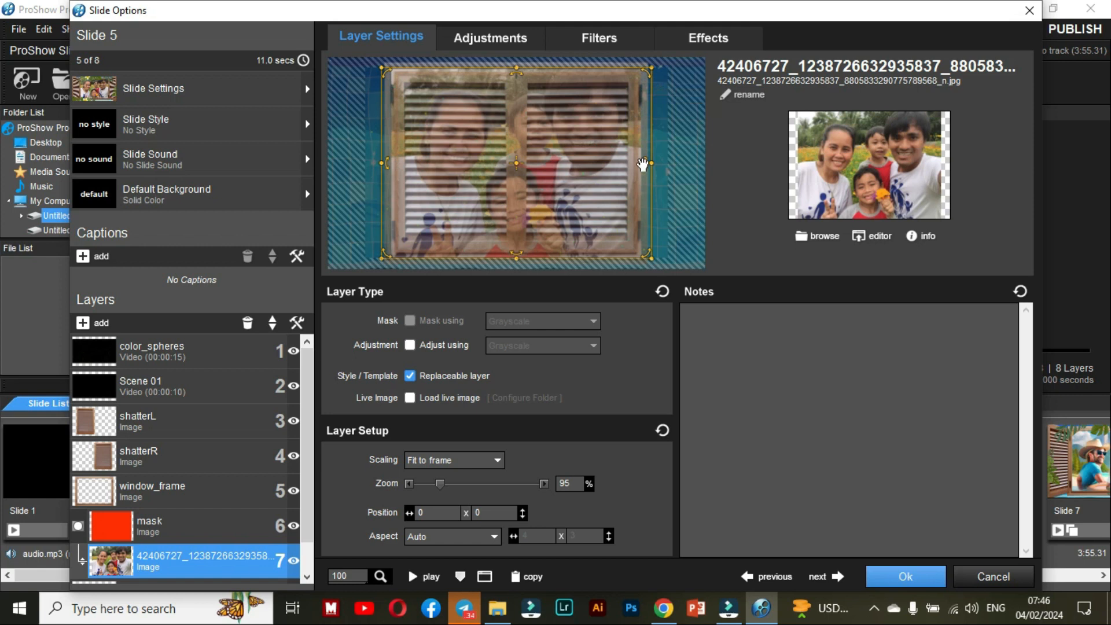
left_click(430, 577)
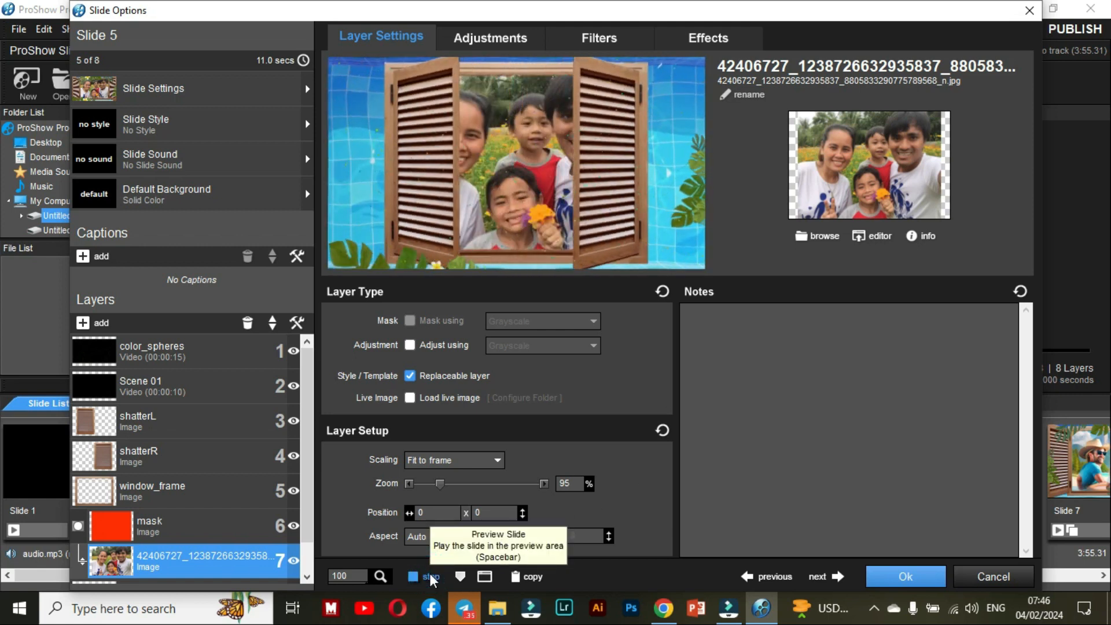
left_click(430, 576)
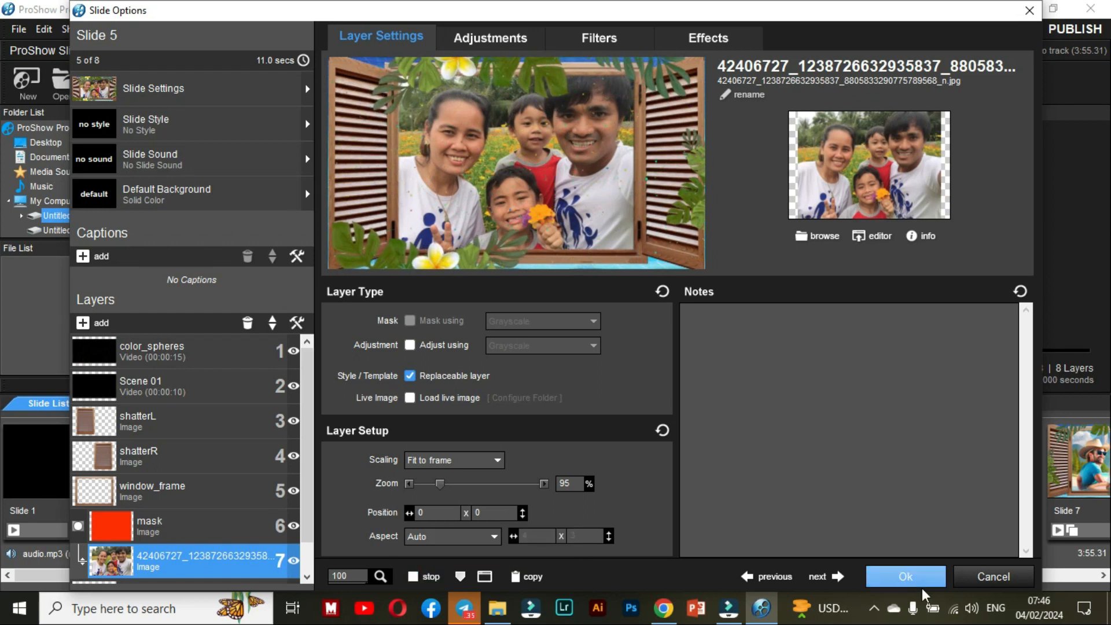
left_click(909, 575)
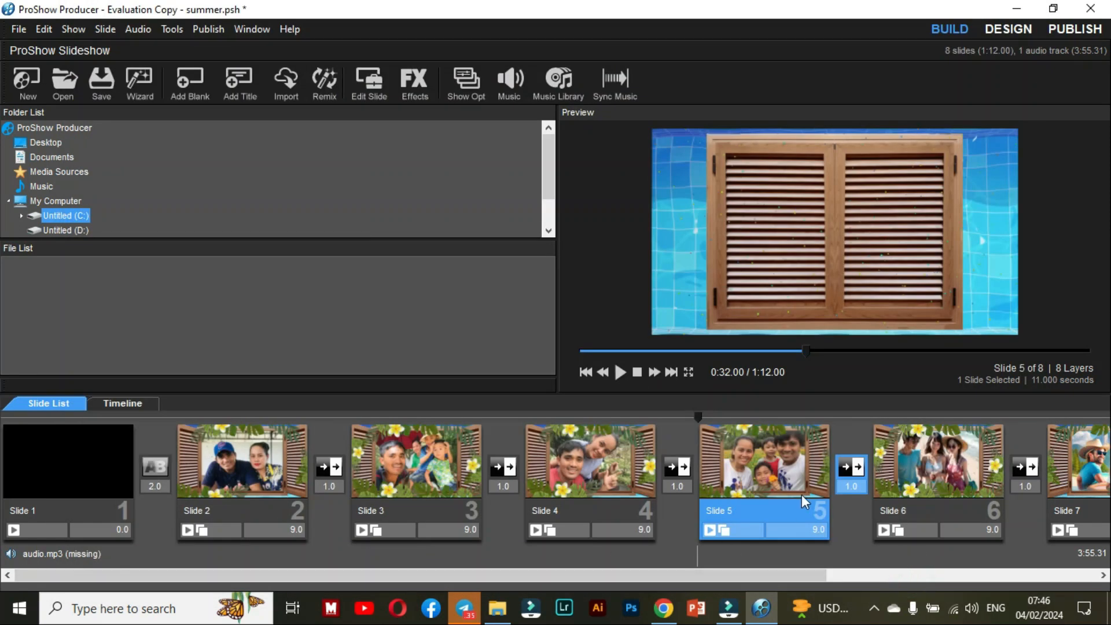
double_click(916, 460)
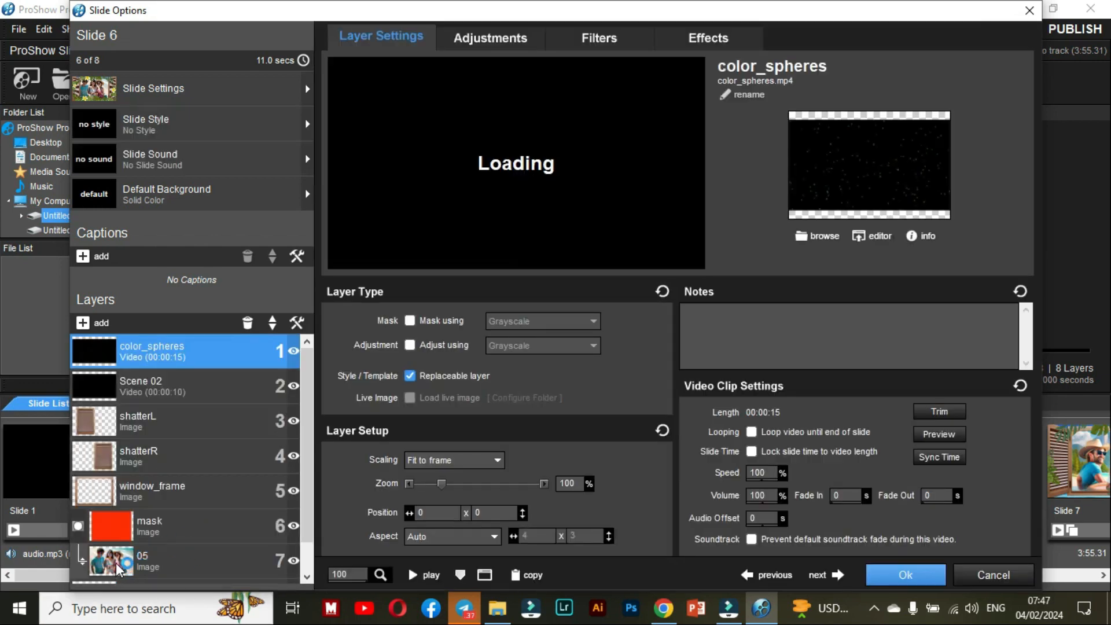
left_click(116, 563)
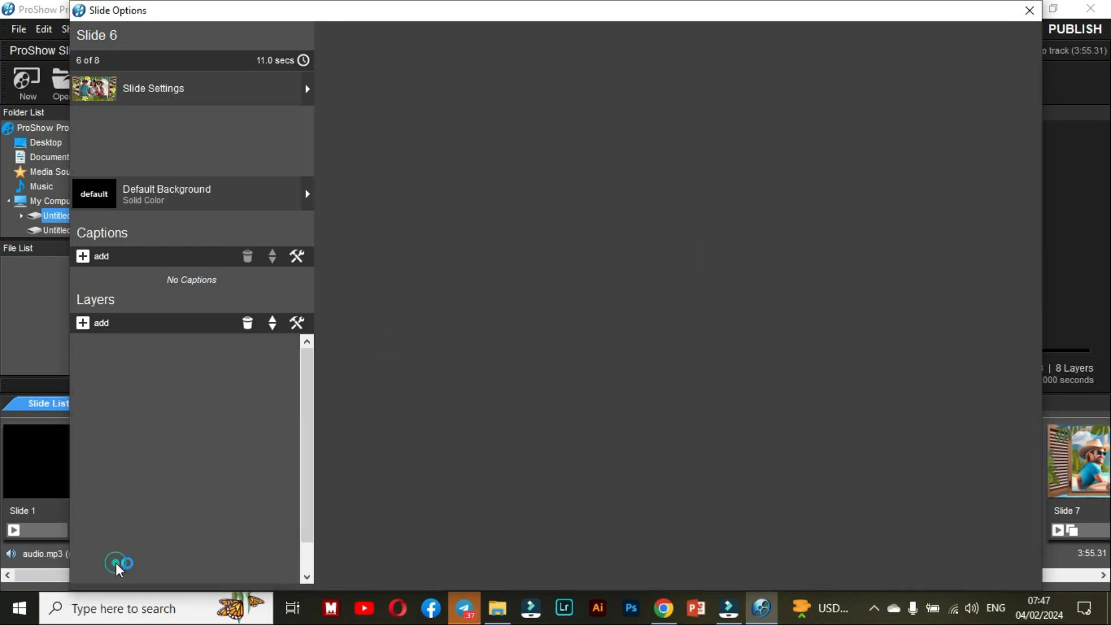
right_click(119, 569)
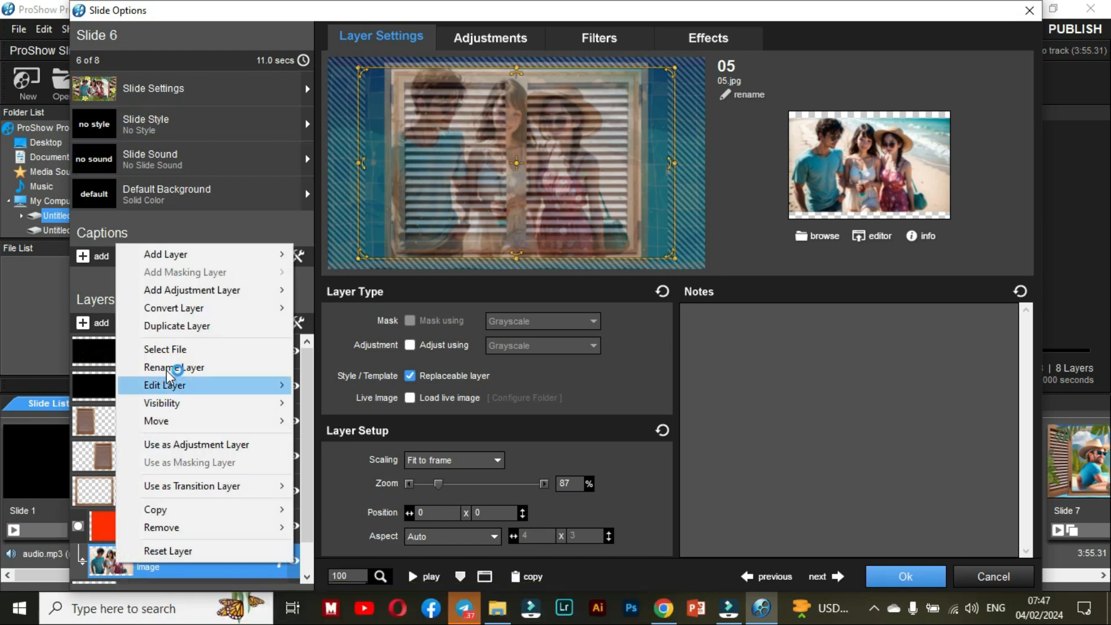
left_click(168, 349)
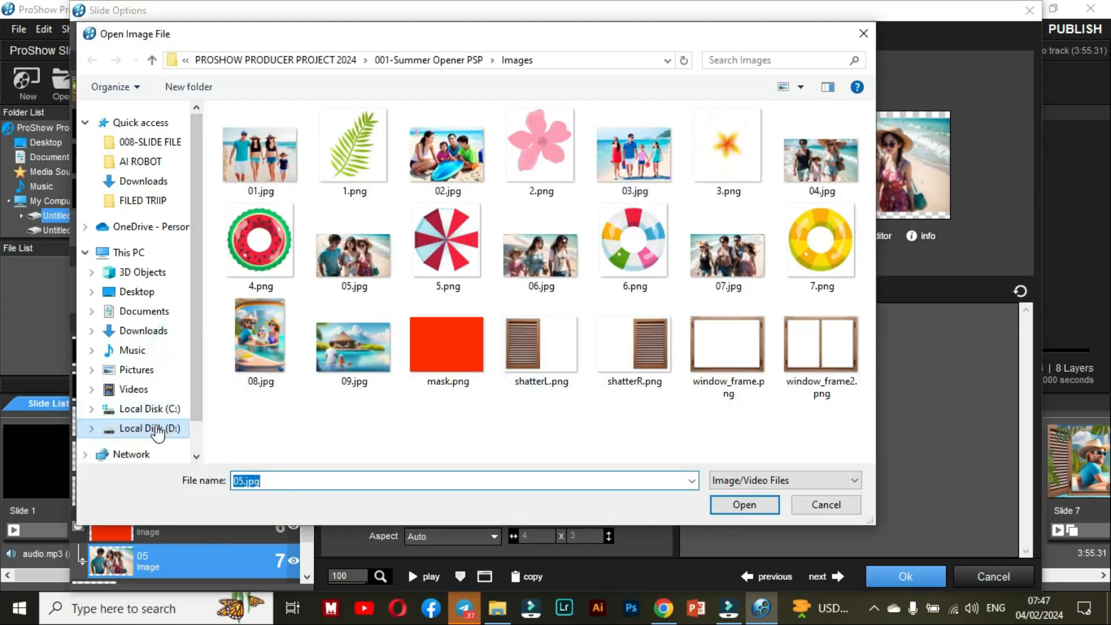
left_click(158, 429)
double_click(300, 256)
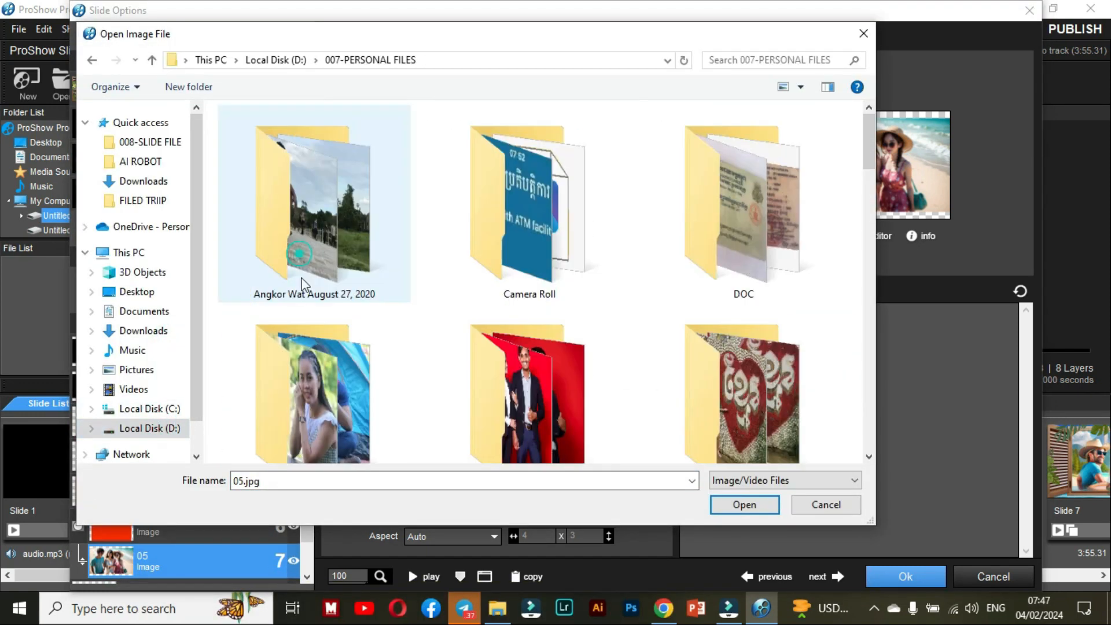
double_click(335, 391)
double_click(649, 395)
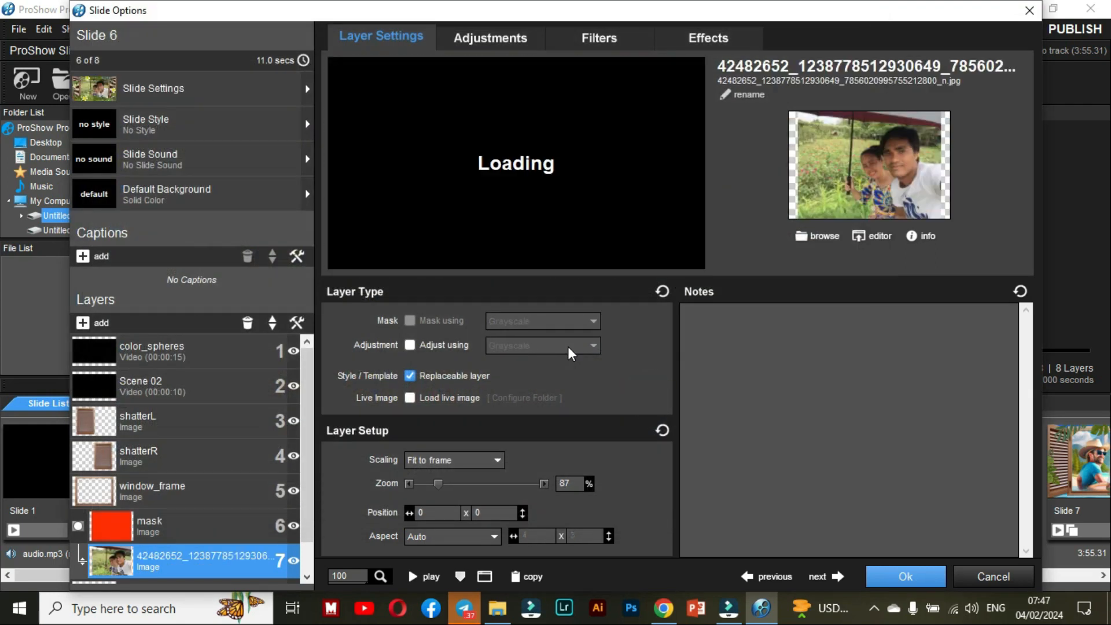
left_click(414, 577)
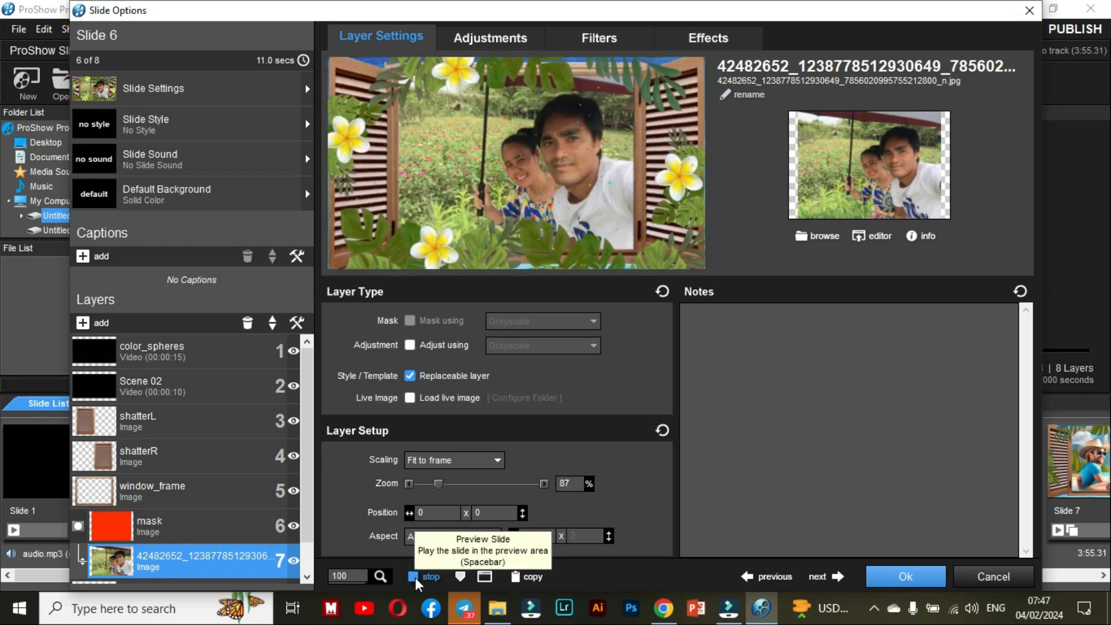
left_click(882, 577)
scroll(899, 489, "down", 3)
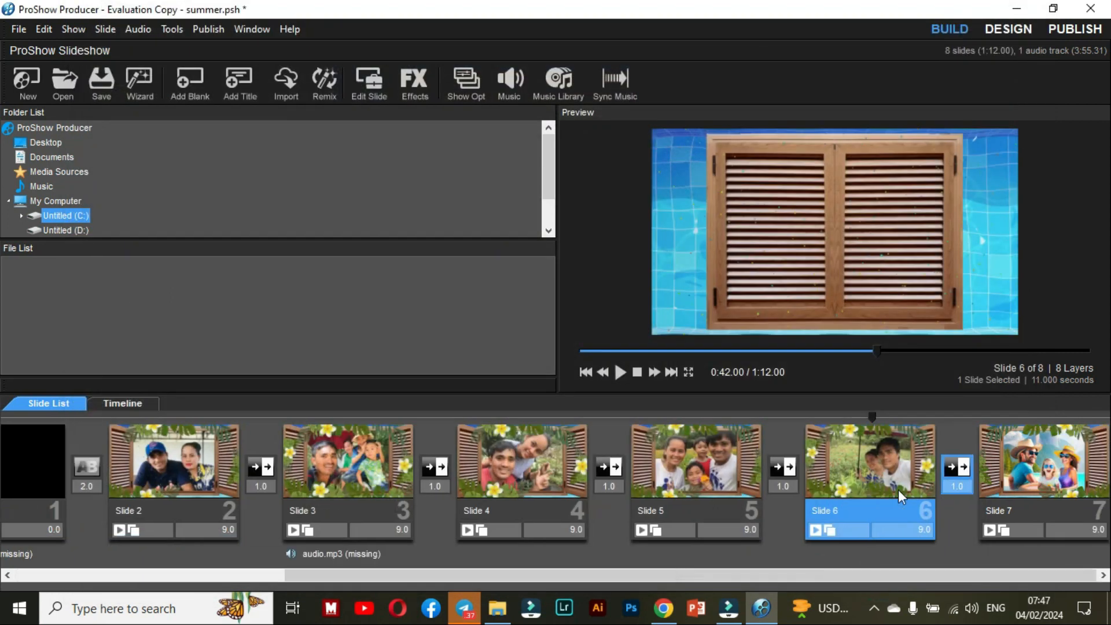
double_click(763, 477)
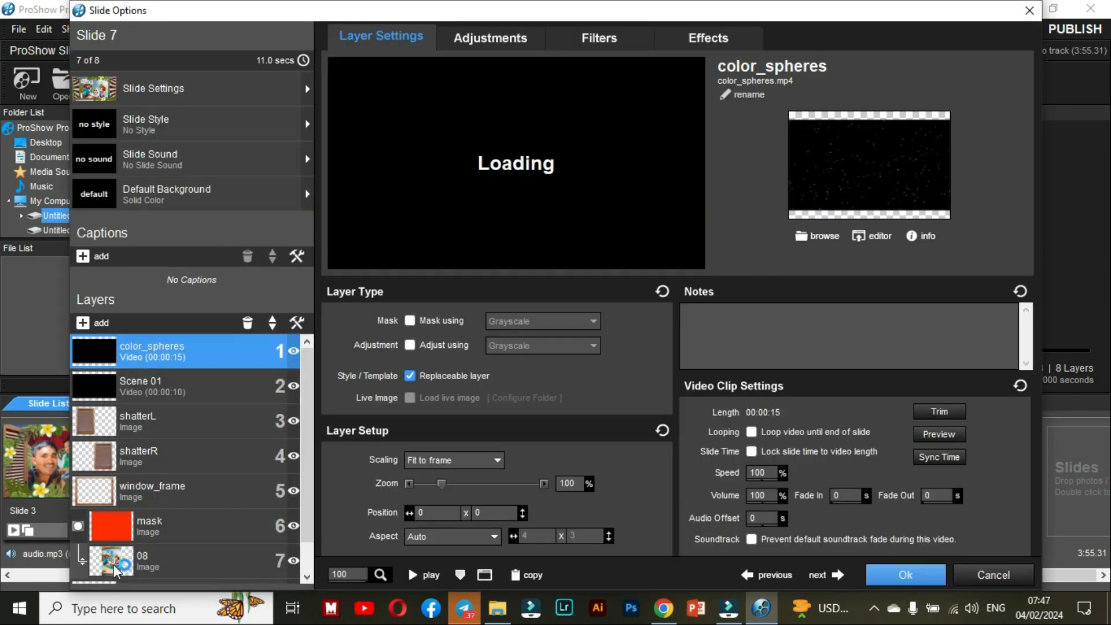
left_click(113, 564)
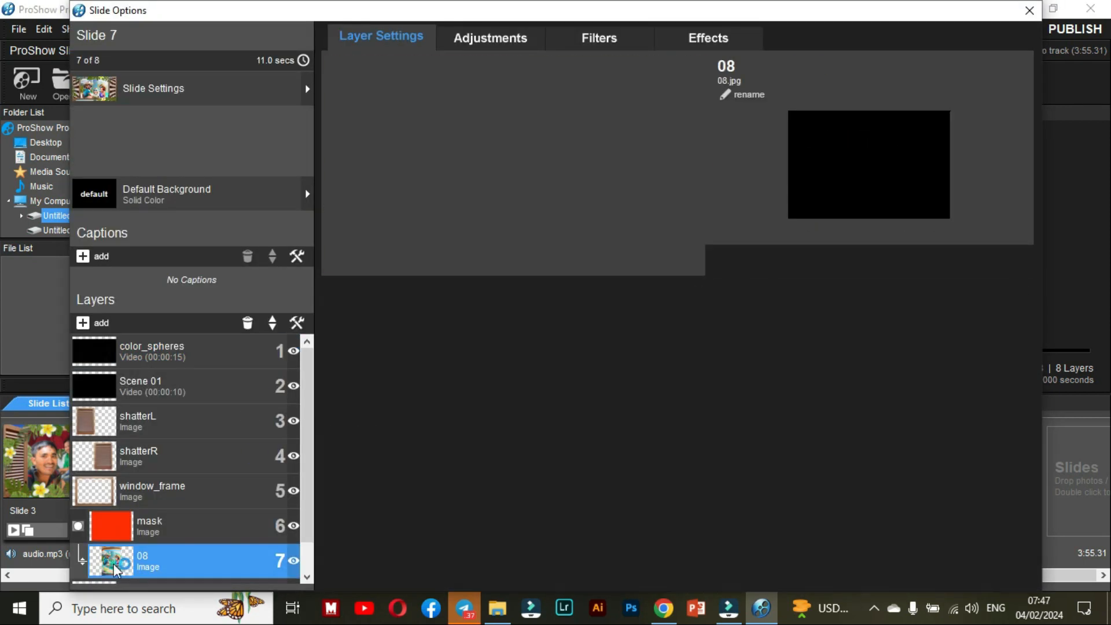
right_click(128, 572)
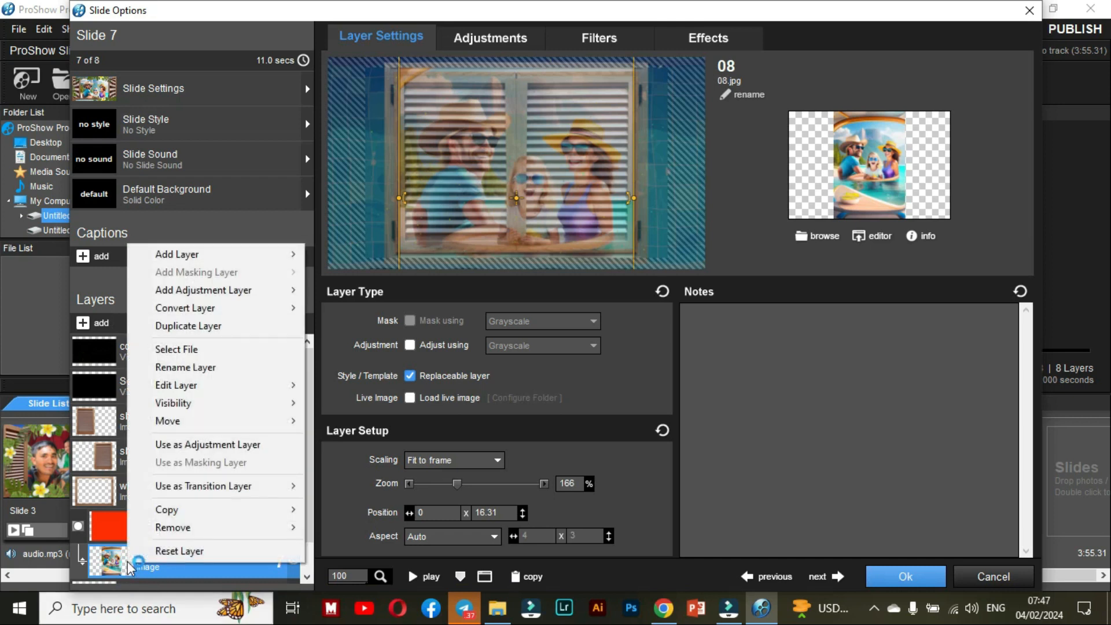
left_click(199, 354)
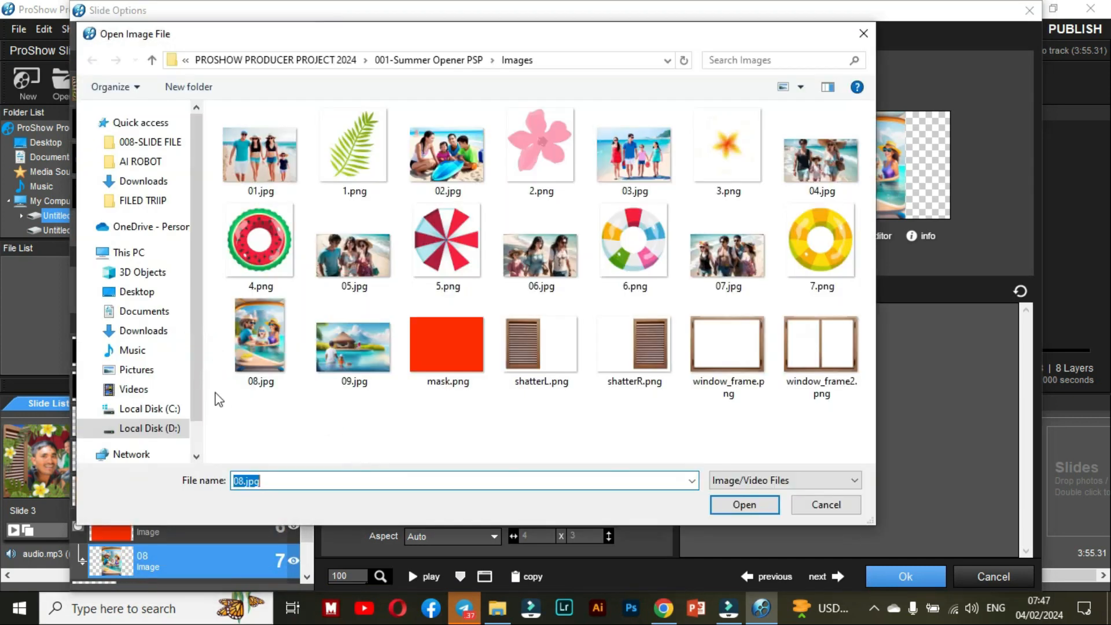
left_click(165, 432)
double_click(301, 144)
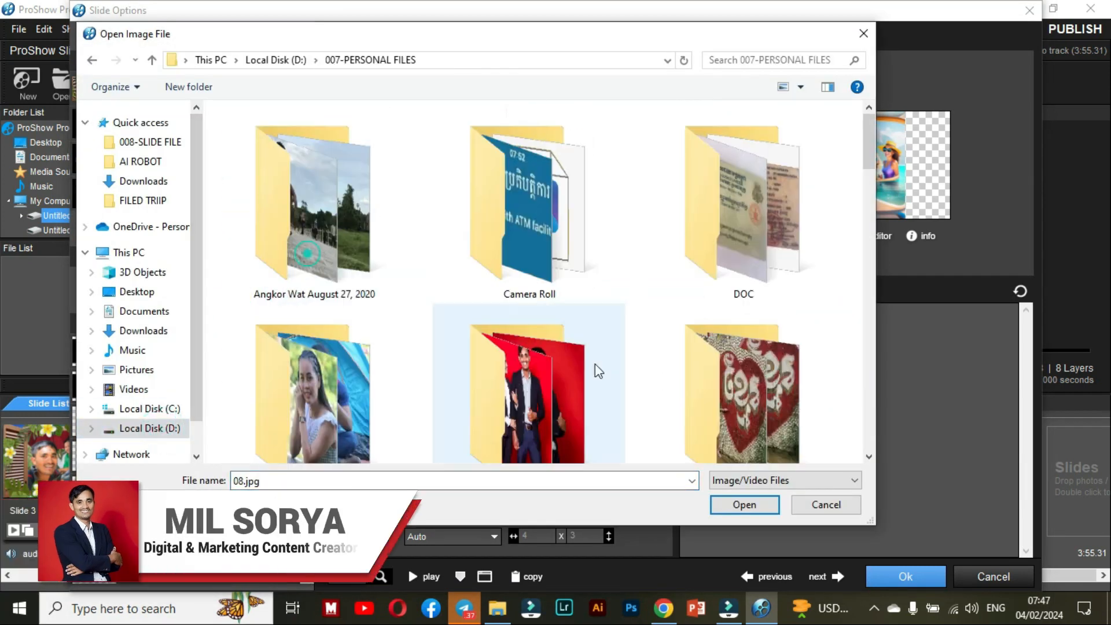
scroll(389, 395, "down", 1)
double_click(335, 394)
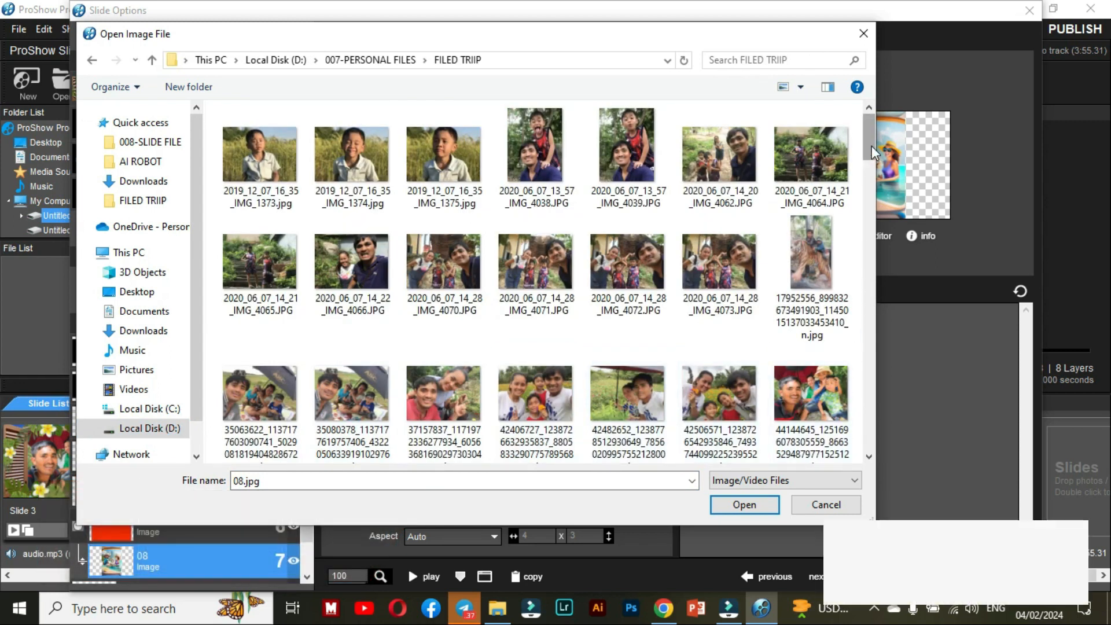
left_click_drag(870, 144, 871, 166)
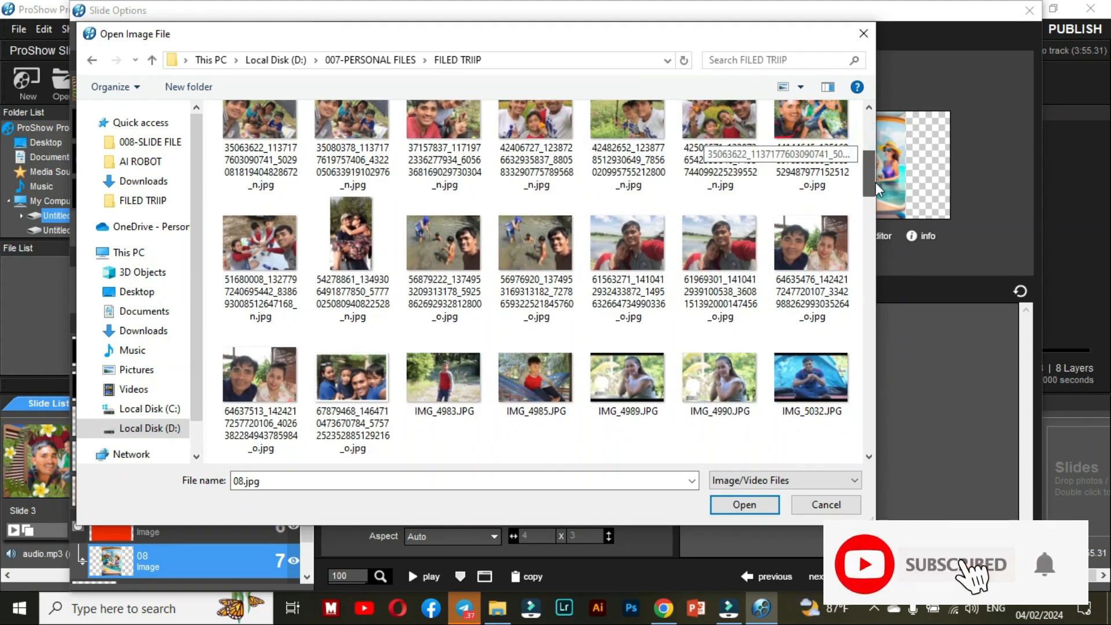
left_click_drag(877, 183, 880, 191)
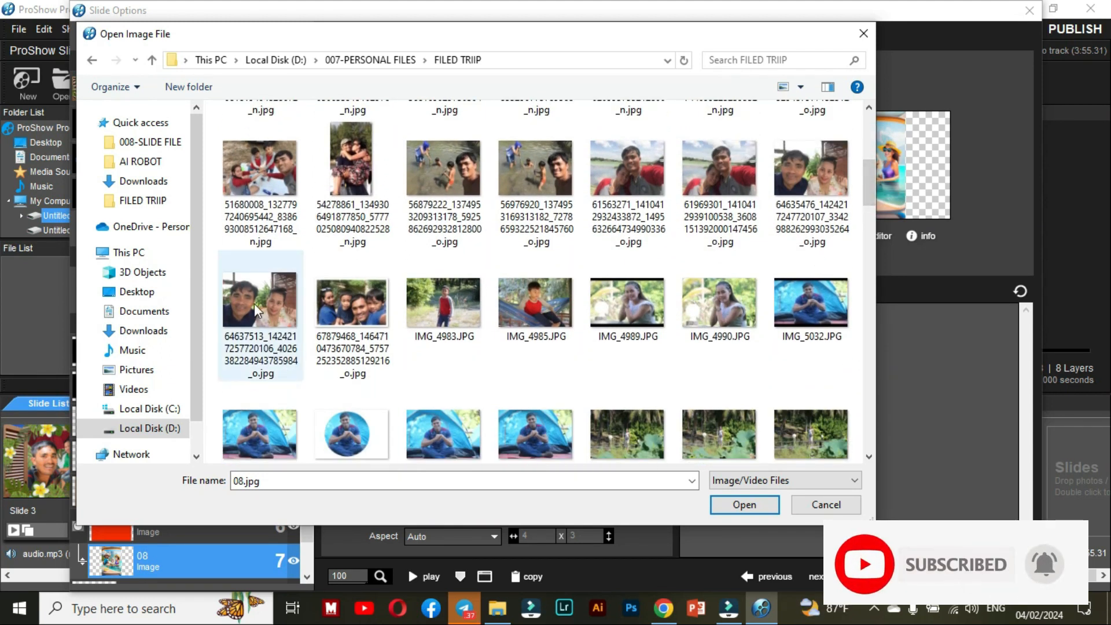
double_click(348, 148)
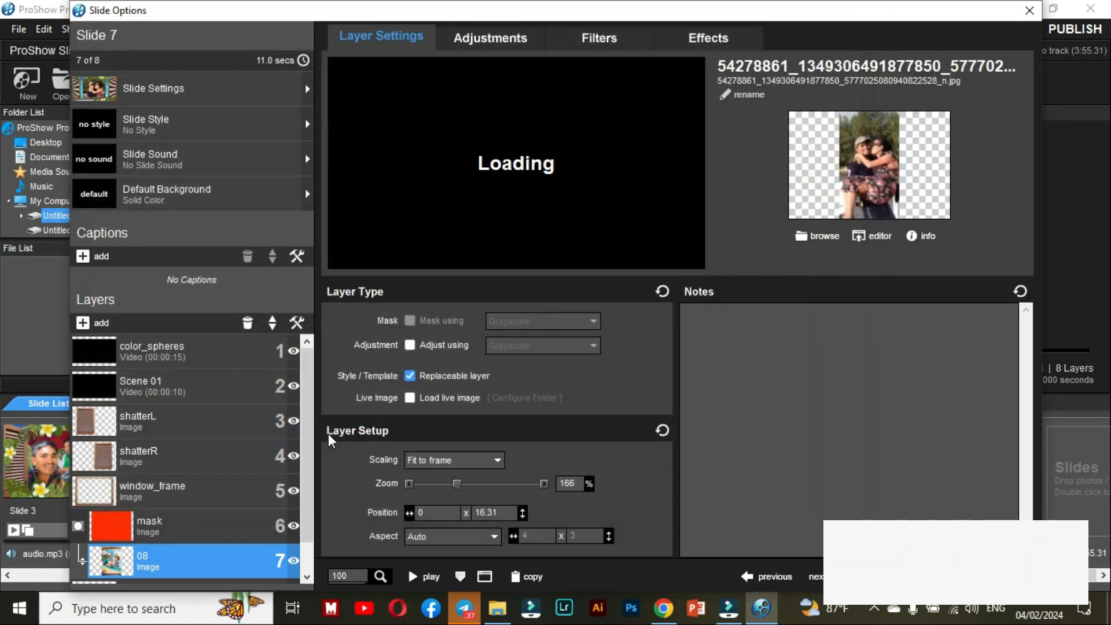
Step: Enlarge slide 7's new photo to 207% zoom, reposition it to about -1.28 x 20.13, preview the slide and apply the changes
left_click(429, 577)
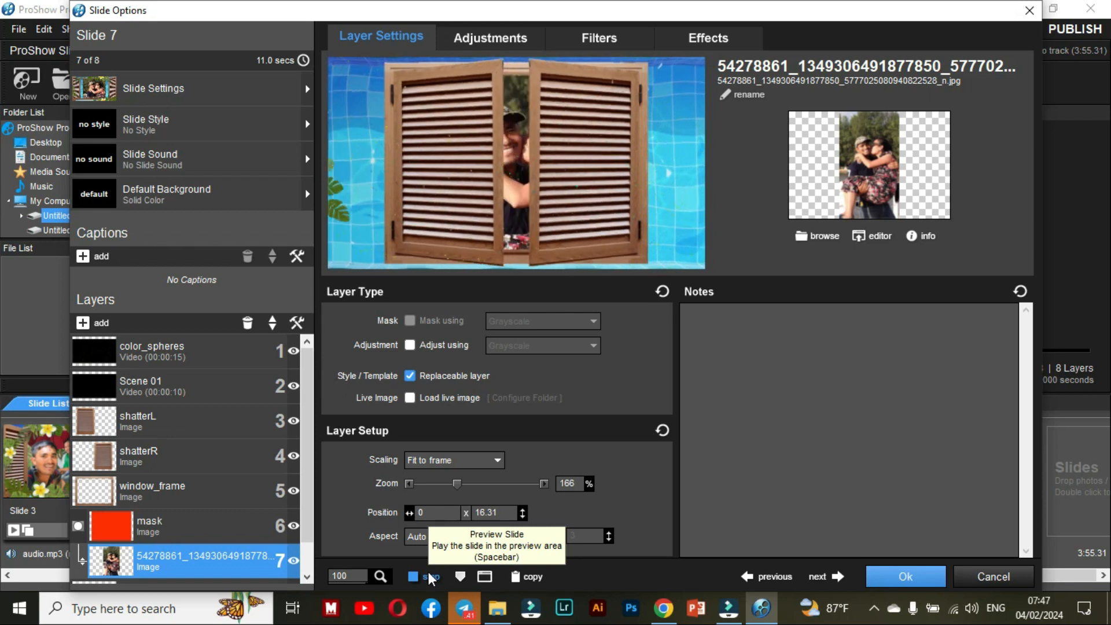
left_click(429, 576)
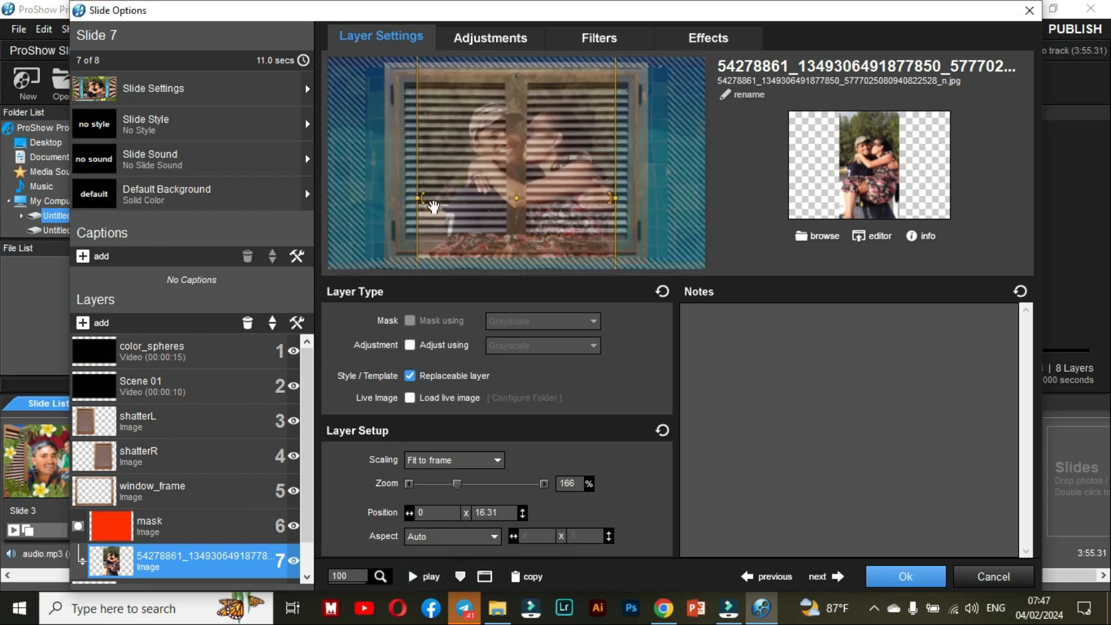
left_click_drag(419, 195, 411, 196)
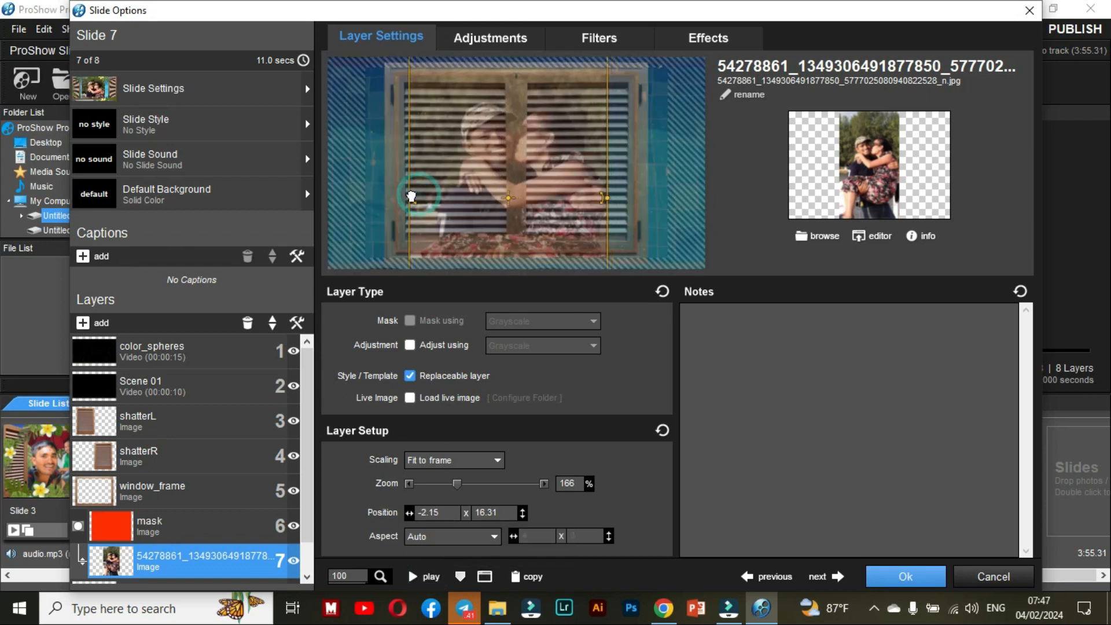
left_click_drag(608, 198, 632, 198)
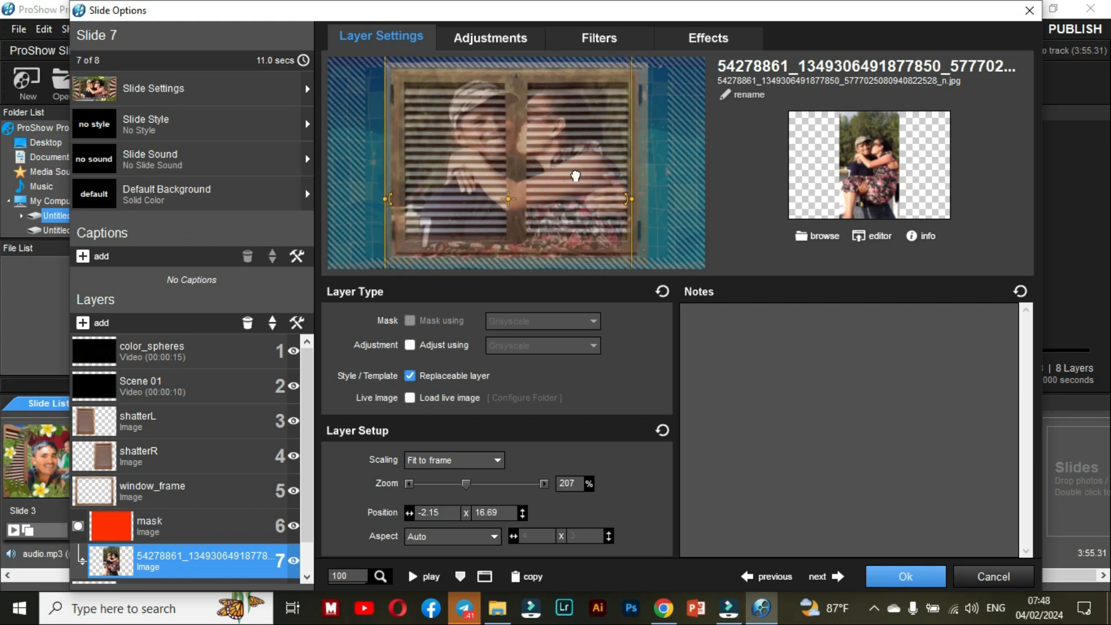
left_click_drag(575, 175, 579, 183)
left_click(422, 583)
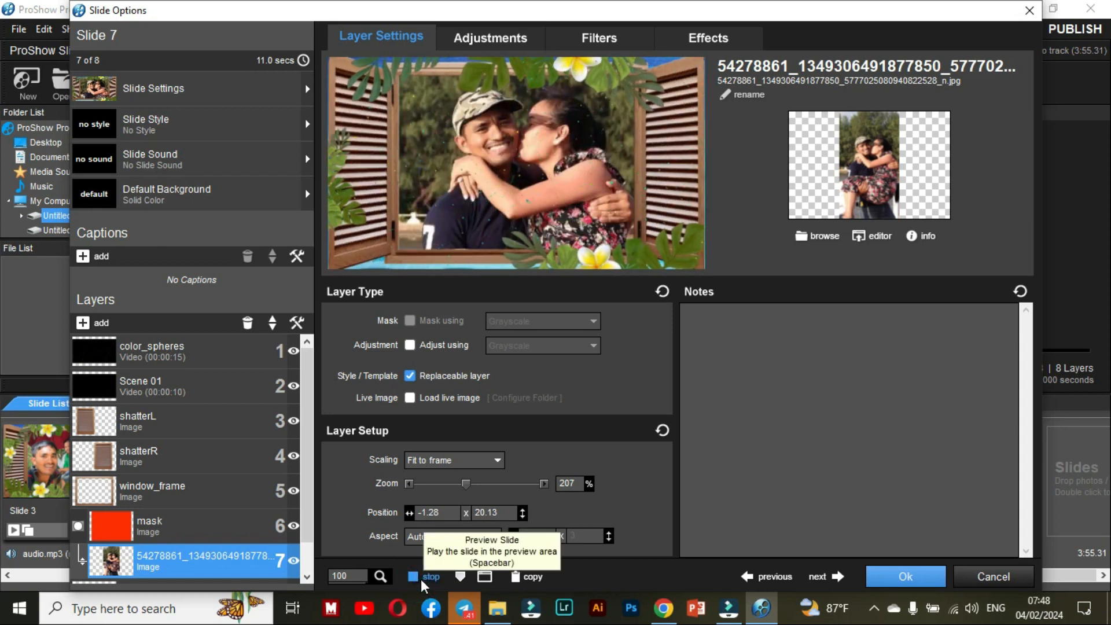
left_click(906, 576)
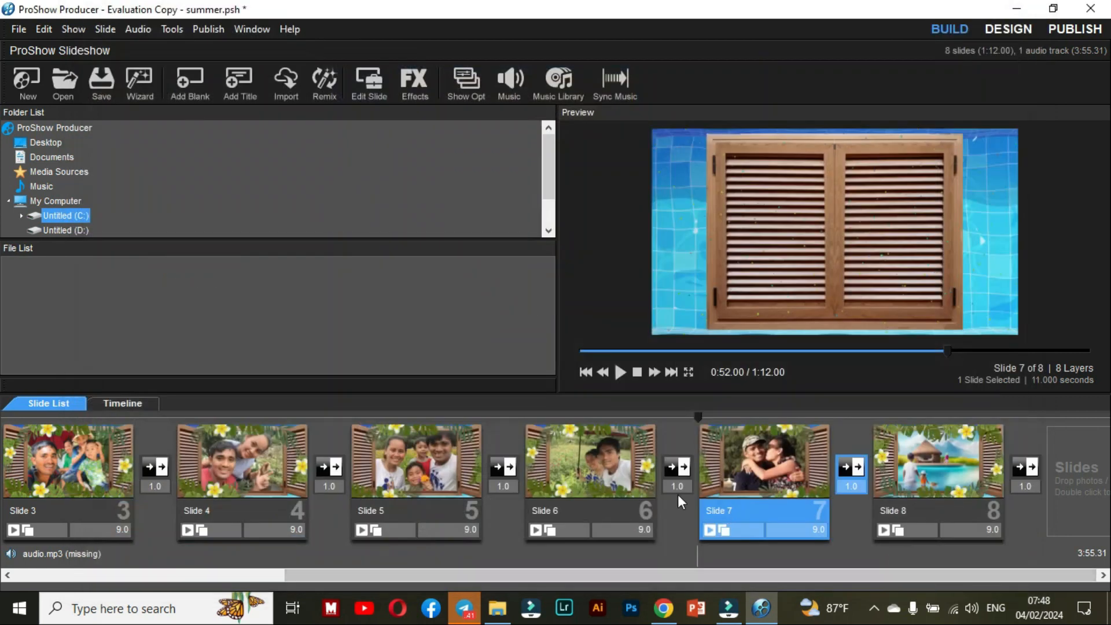
double_click(917, 477)
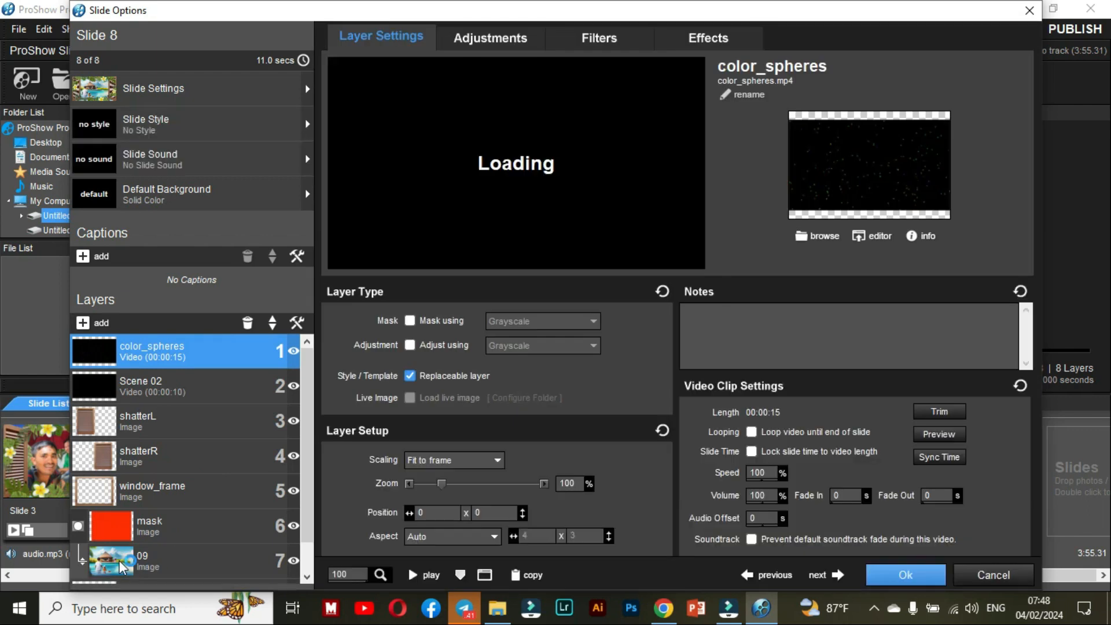
left_click(139, 568)
right_click(122, 567)
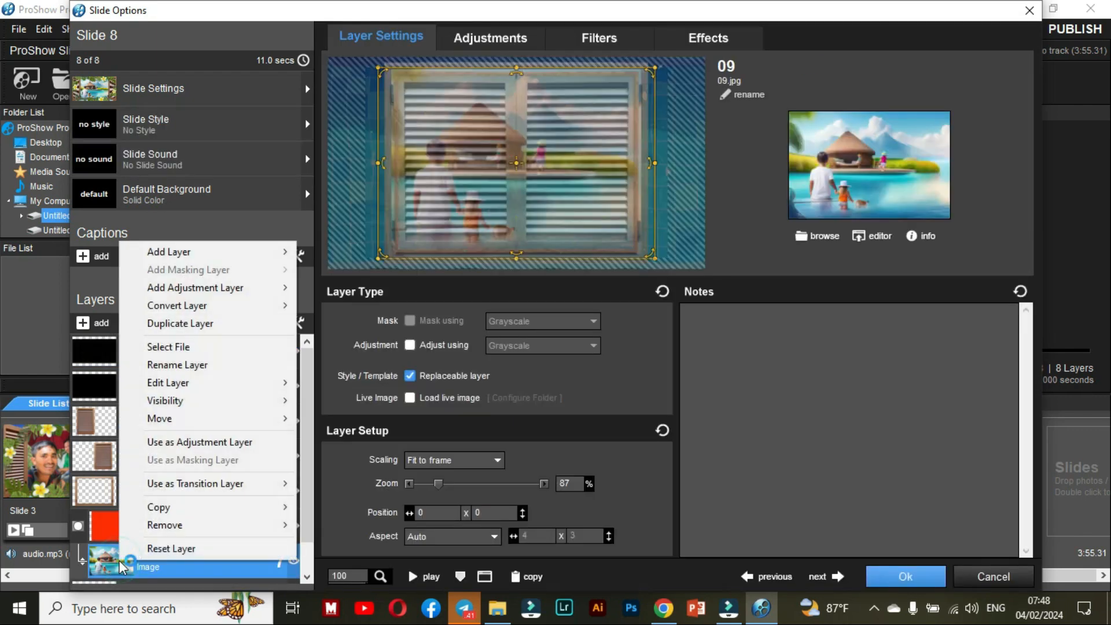
left_click(210, 347)
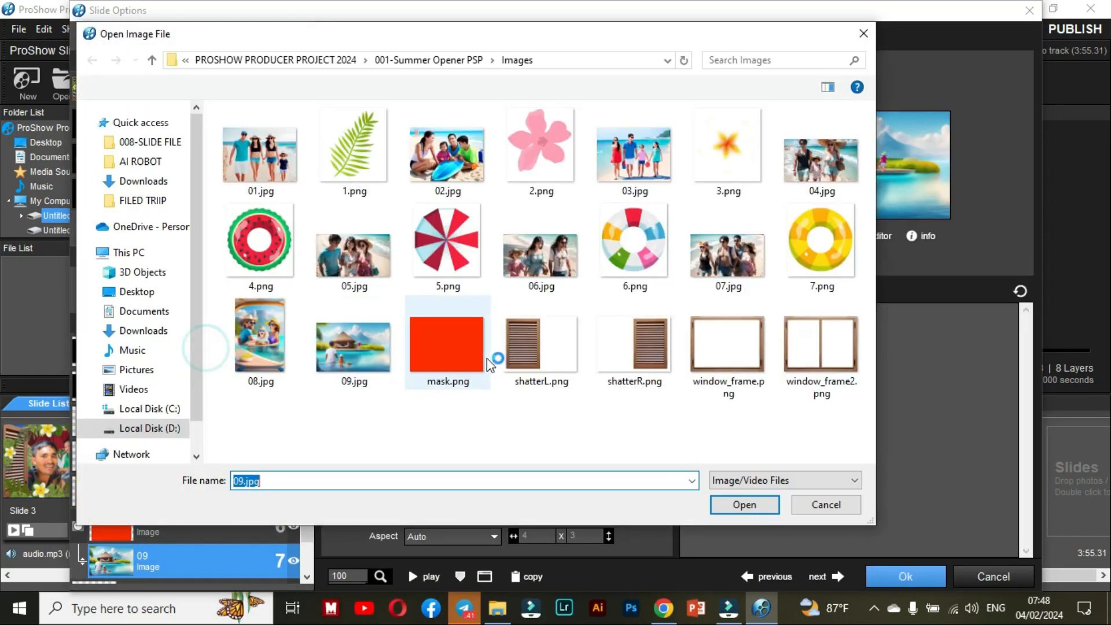
left_click(174, 429)
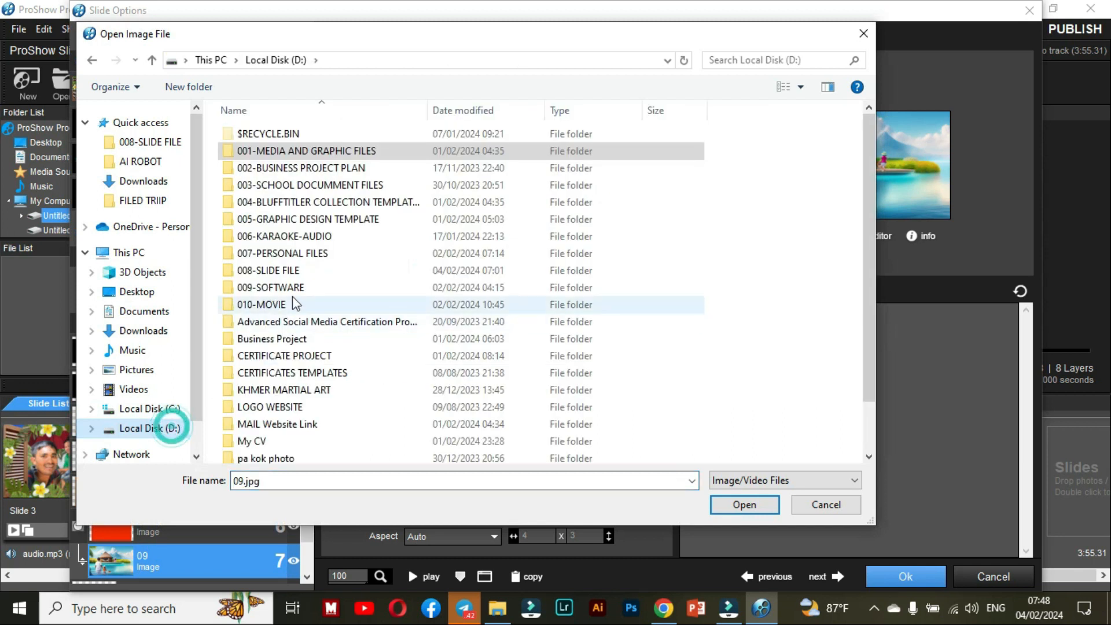
double_click(313, 256)
double_click(327, 398)
scroll(551, 374, "down", 6)
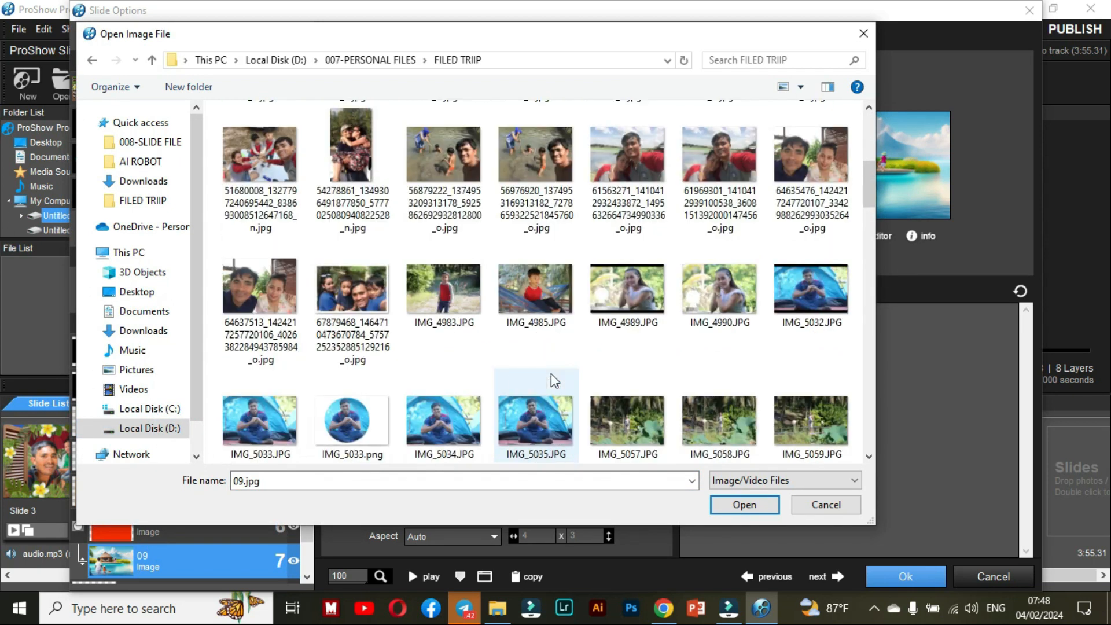
double_click(714, 154)
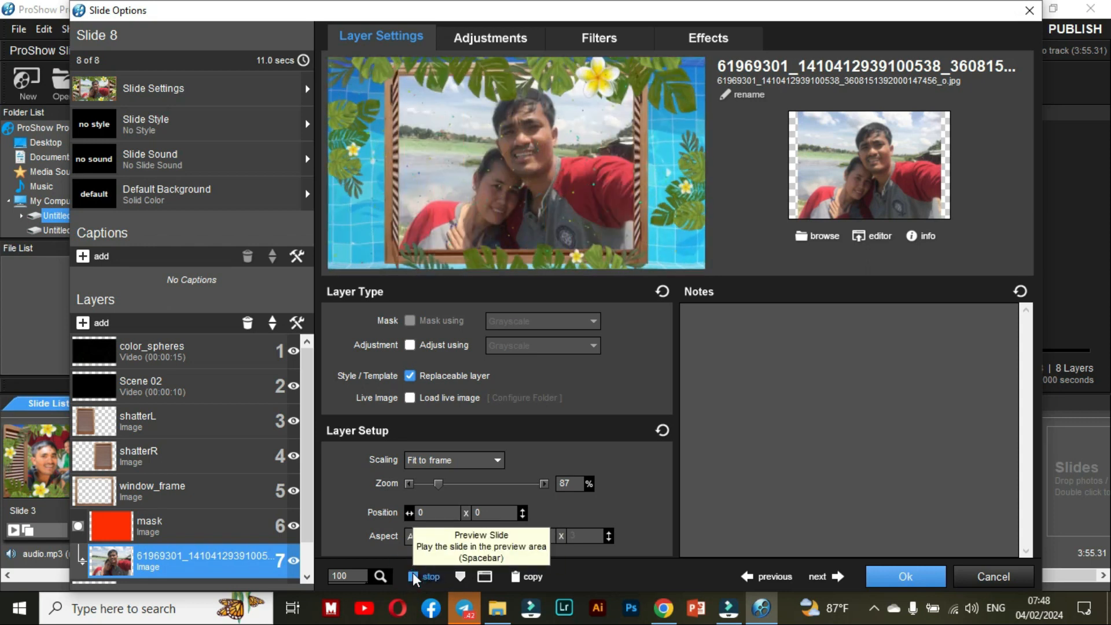
left_click(906, 577)
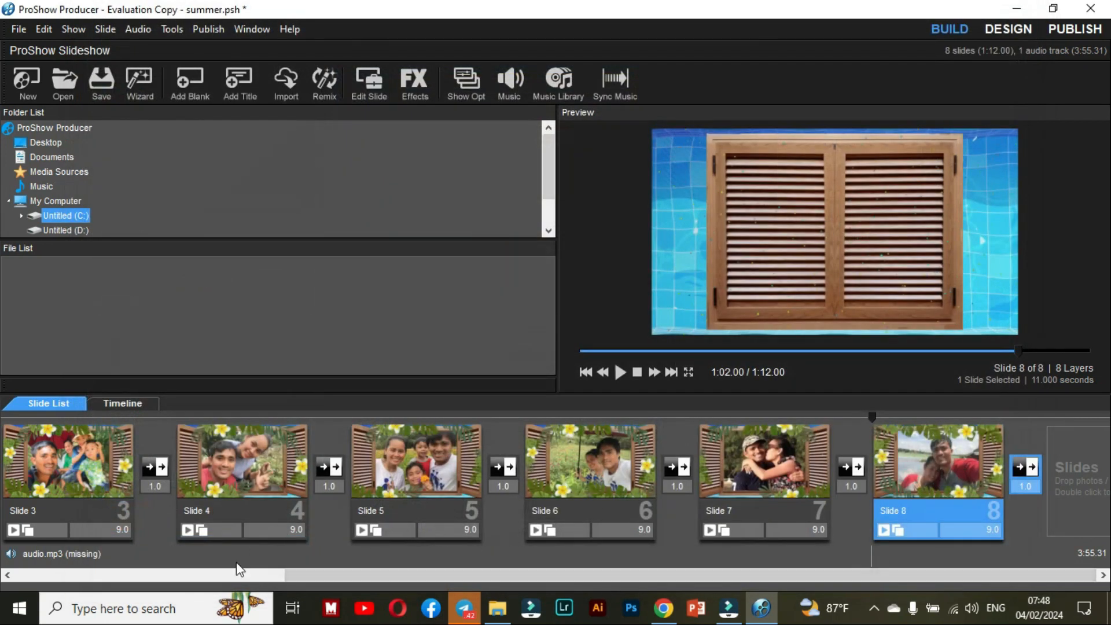
Step: Play the slideshow from its beginning in the preview to check the opening transition into slide 2
left_click_drag(313, 578, 30, 576)
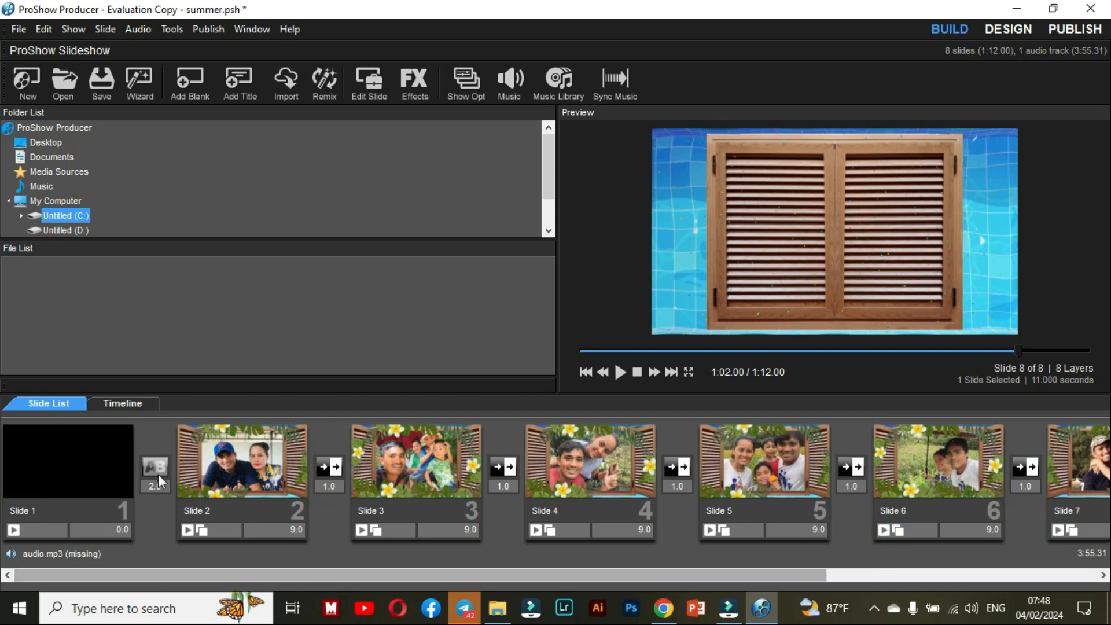
left_click(581, 350)
left_click(618, 371)
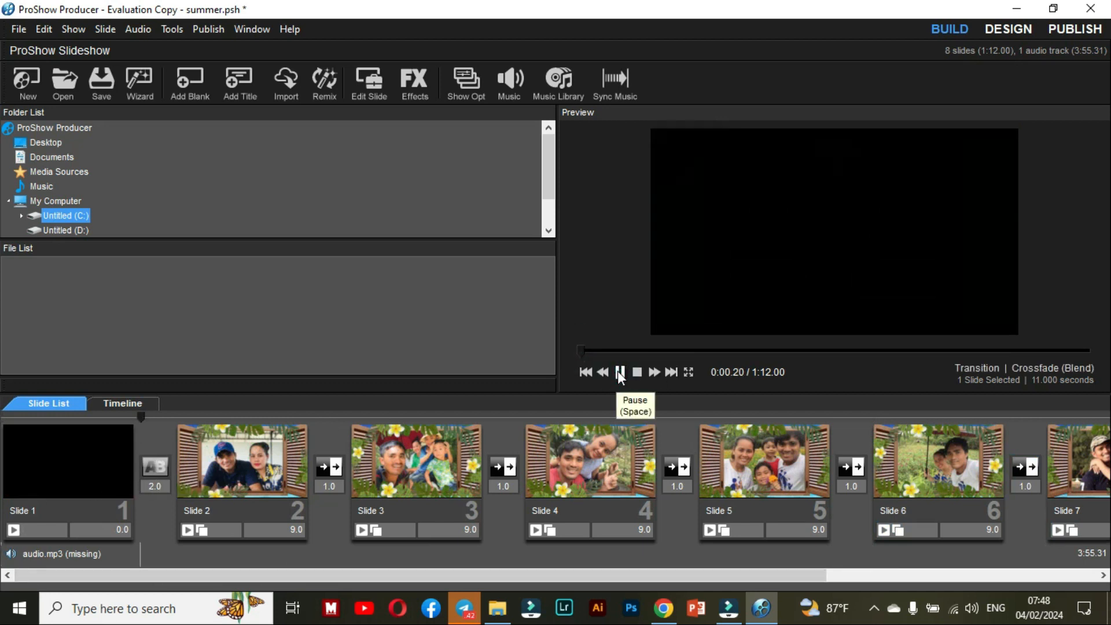
left_click(619, 373)
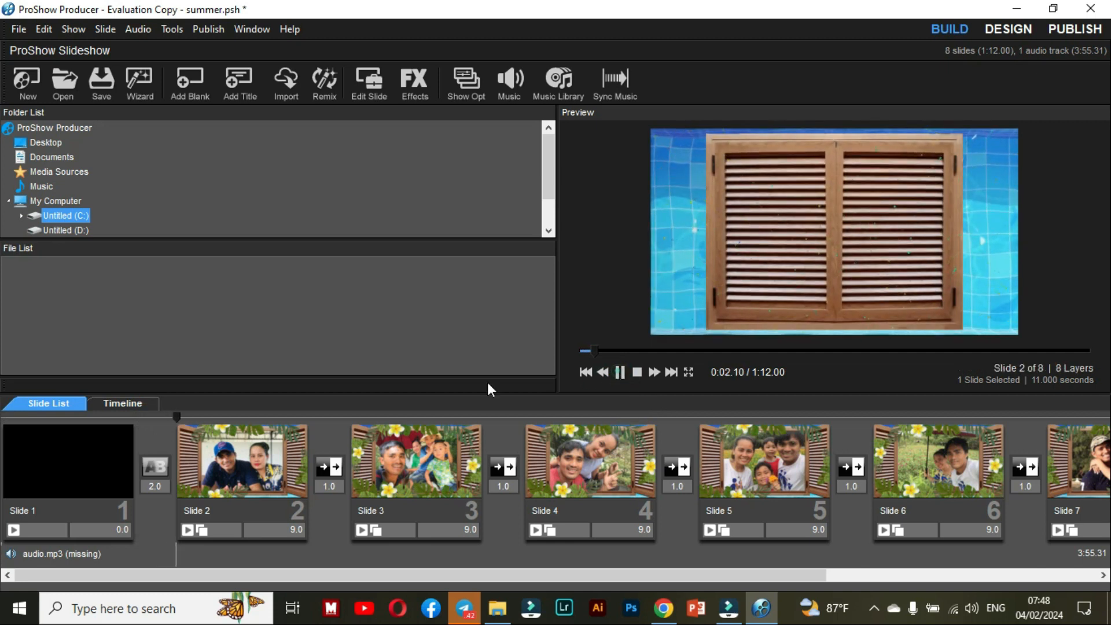
Step: Preview the Block Swap - Left and Curved Path 3D - Down transitions for the transition between slides 1 and 2
double_click(162, 467)
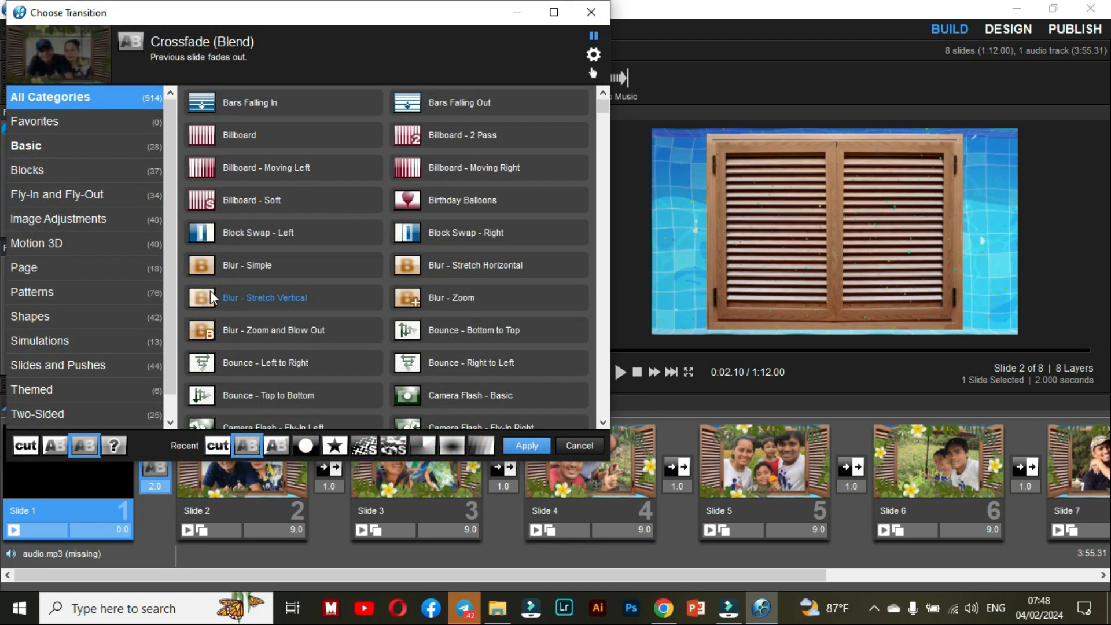
left_click(200, 235)
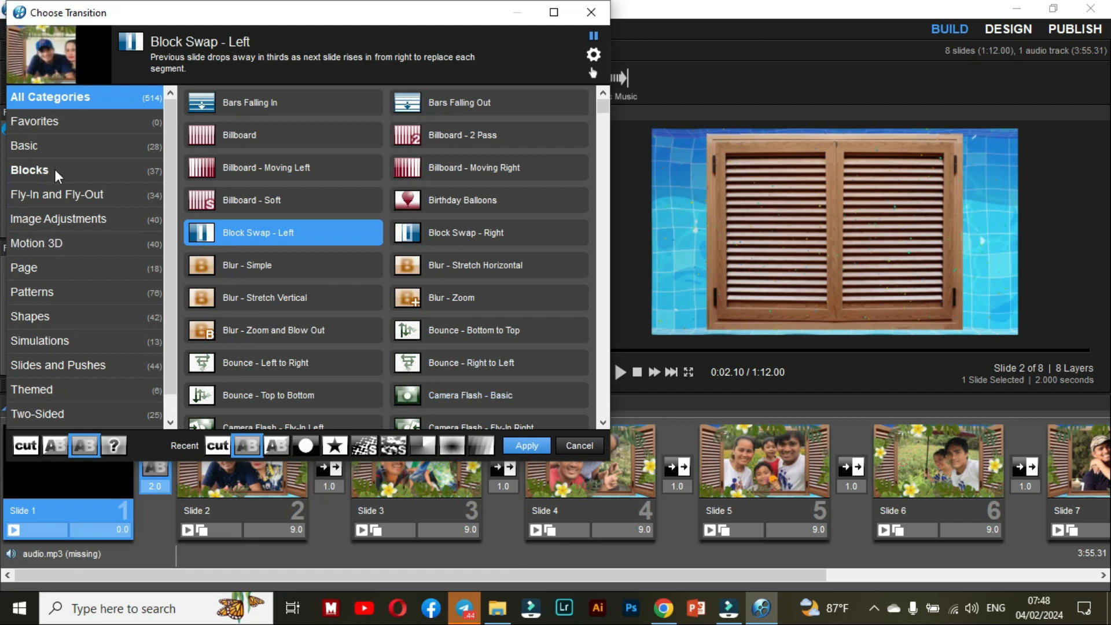
scroll(72, 385, "down", 1)
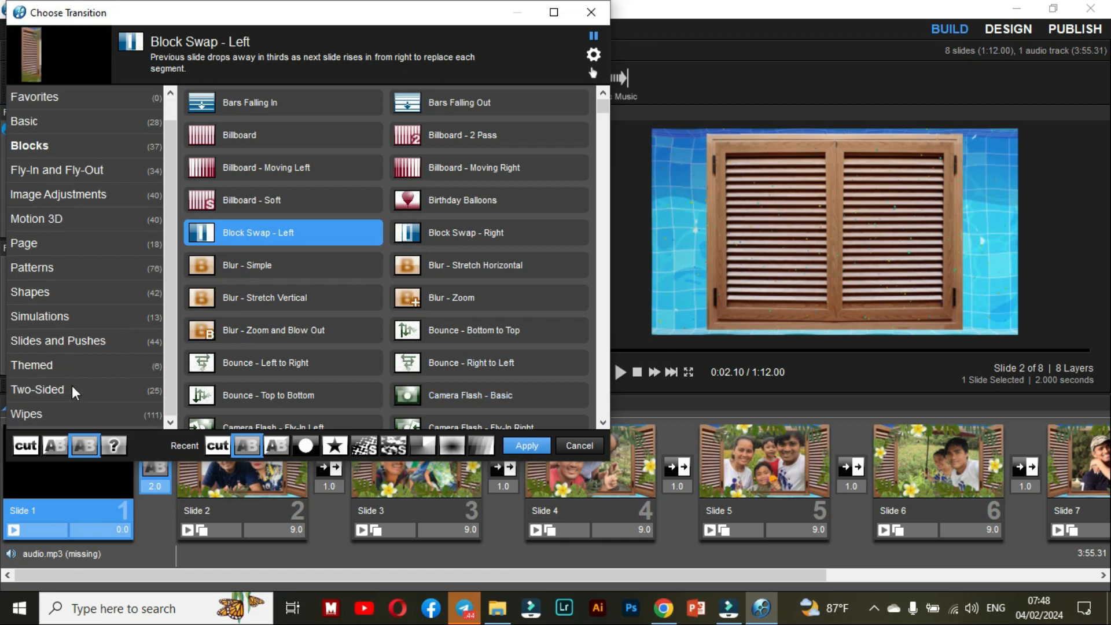
left_click(44, 214)
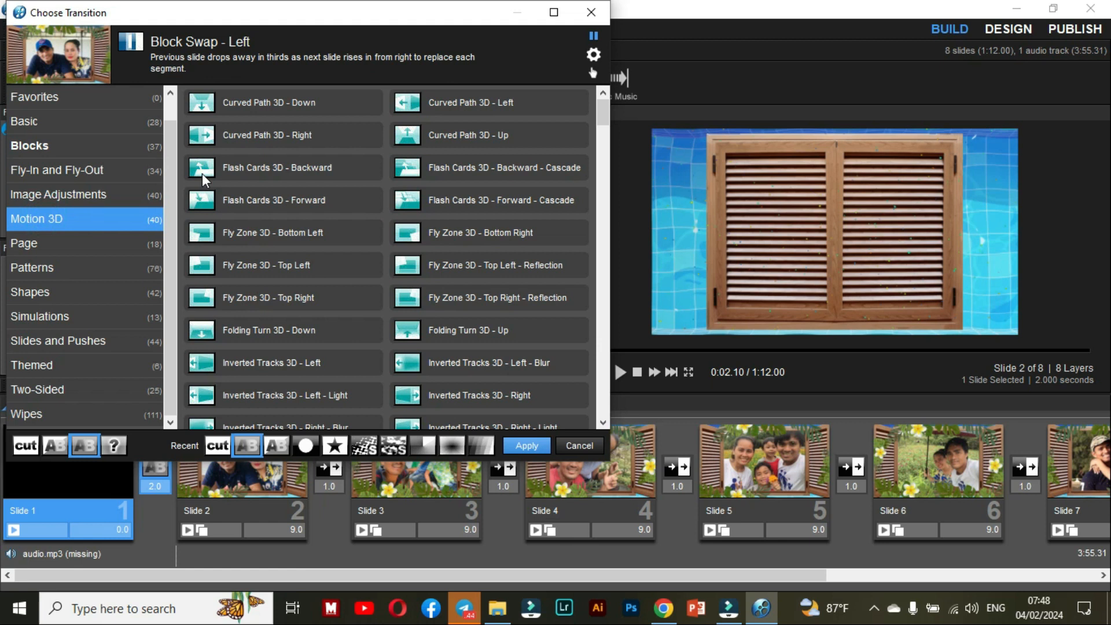
left_click(208, 100)
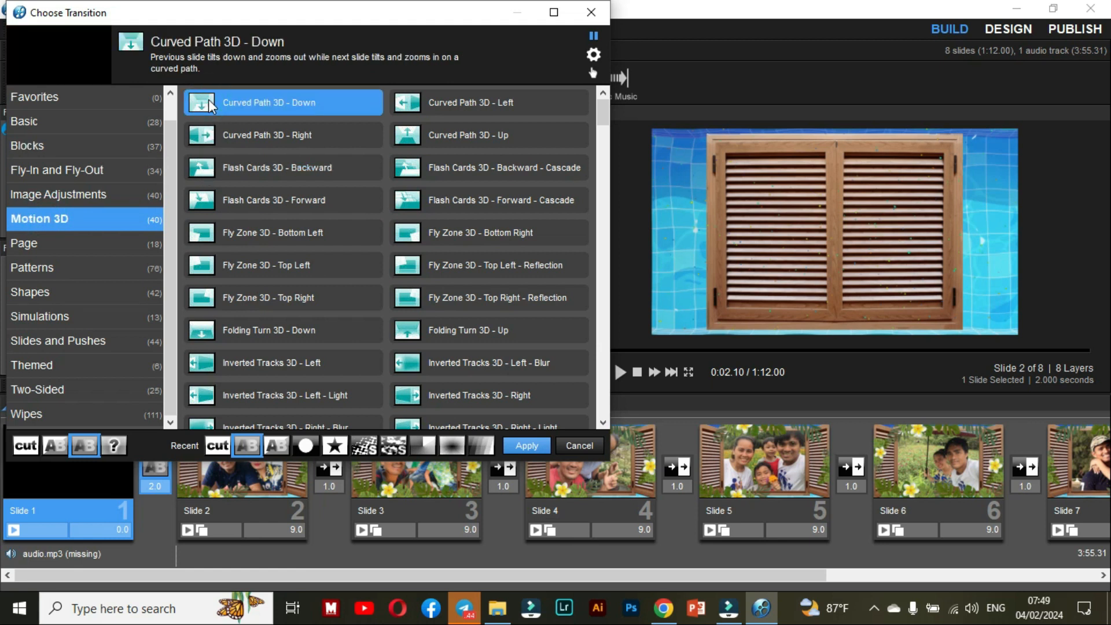
scroll(288, 211, "down", 5)
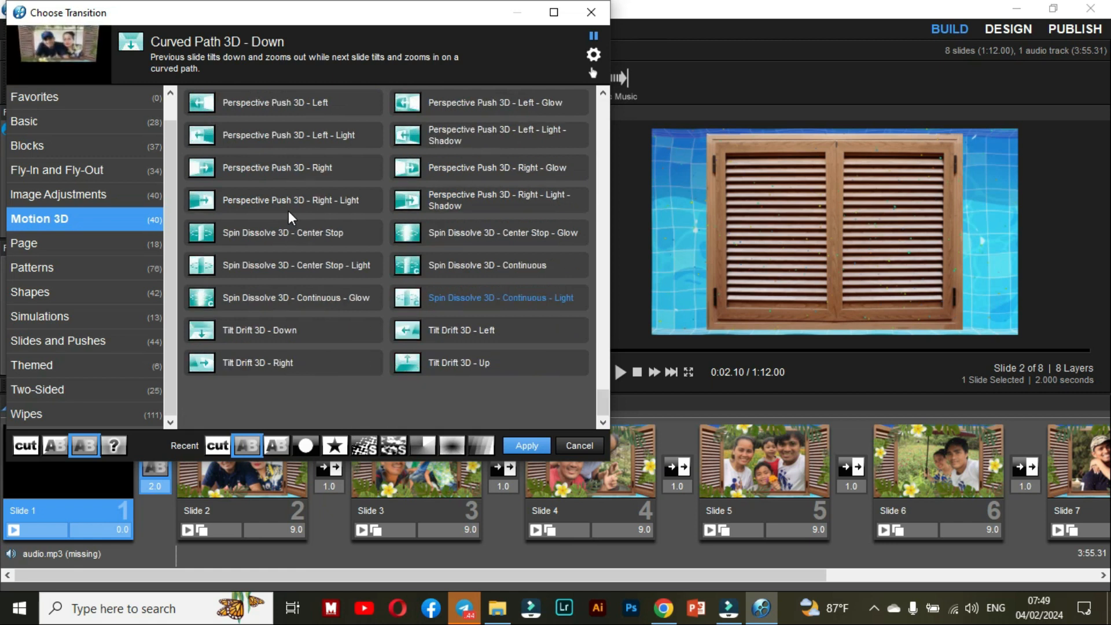
scroll(92, 347, "up", 1)
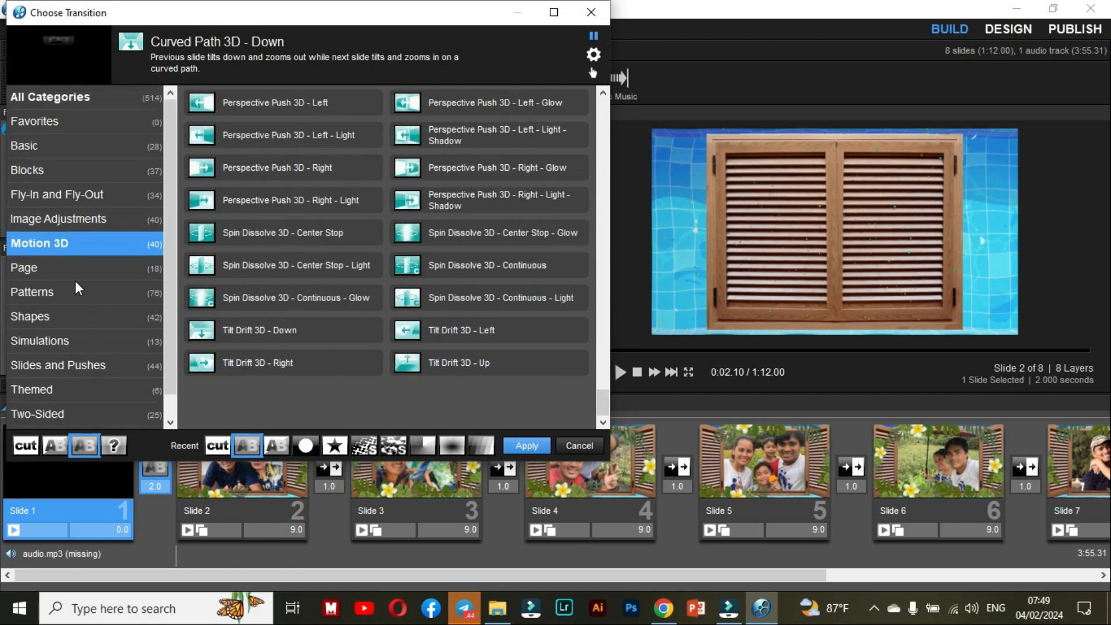
Step: Browse the Fly-In and Fly-Out, Two-Sided and Page transitions, previewing Flip - Perspective - Right, Scroll - Right and Scroll - Left
left_click(54, 218)
left_click(59, 190)
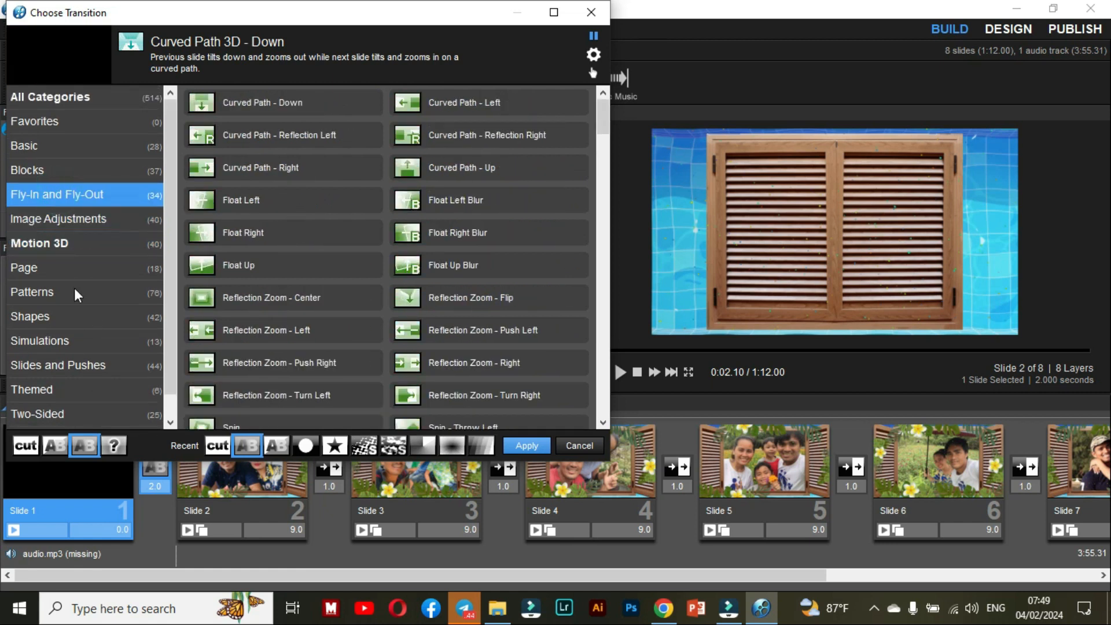
left_click(46, 414)
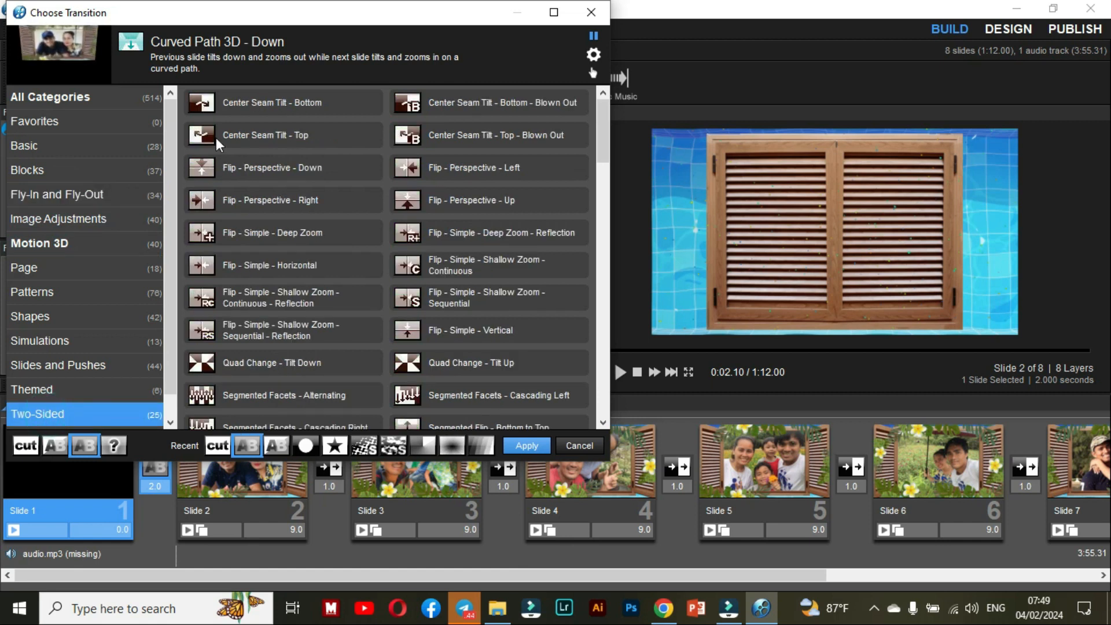
left_click(196, 202)
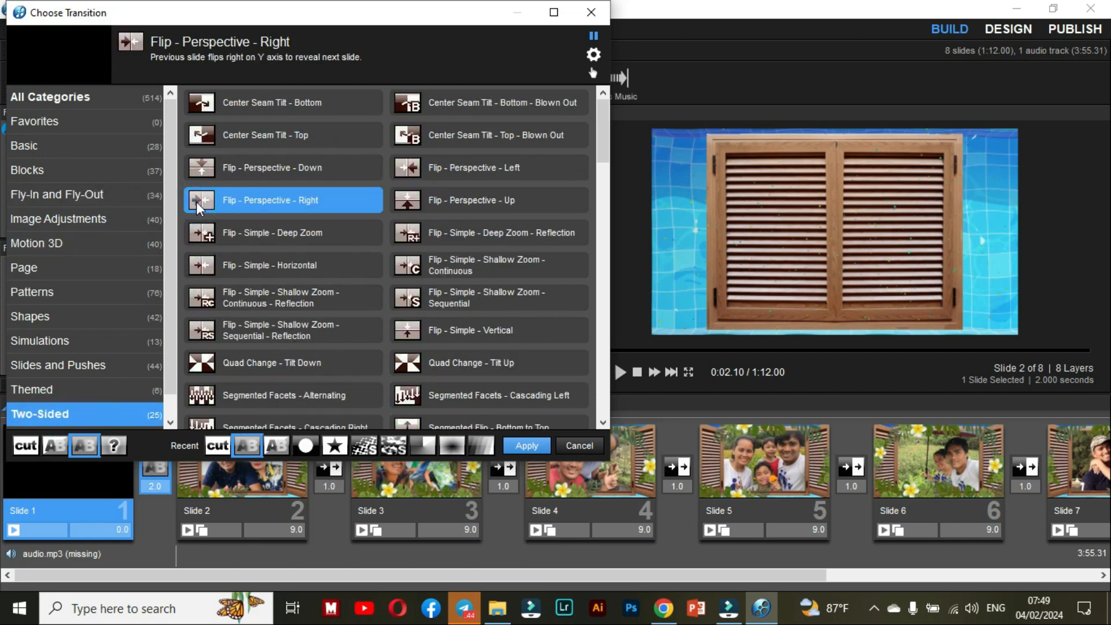
left_click(50, 272)
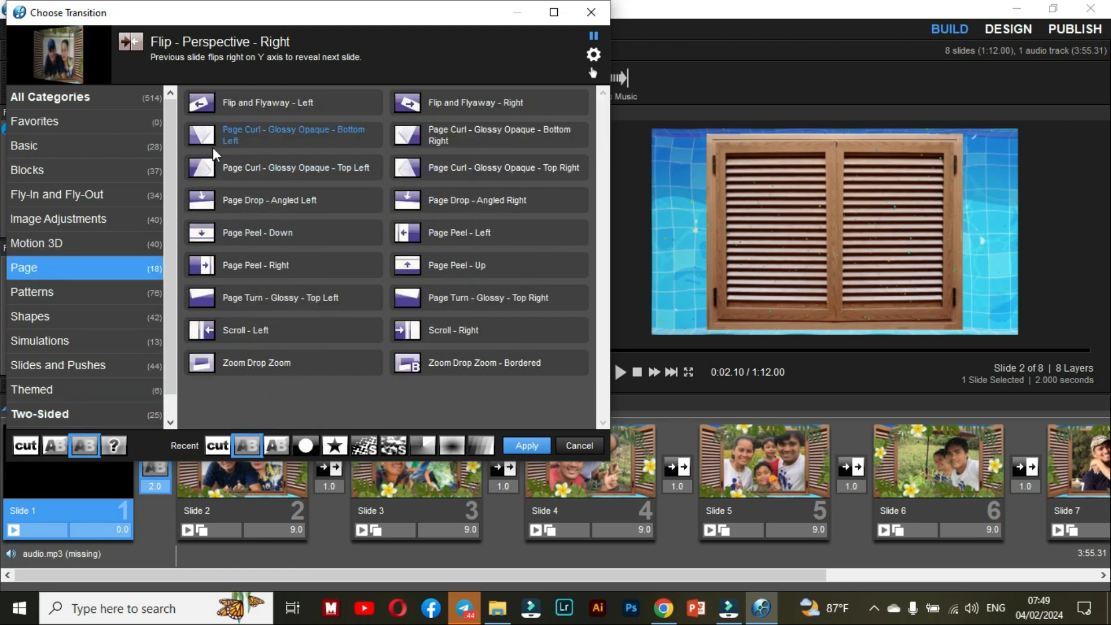
left_click(407, 336)
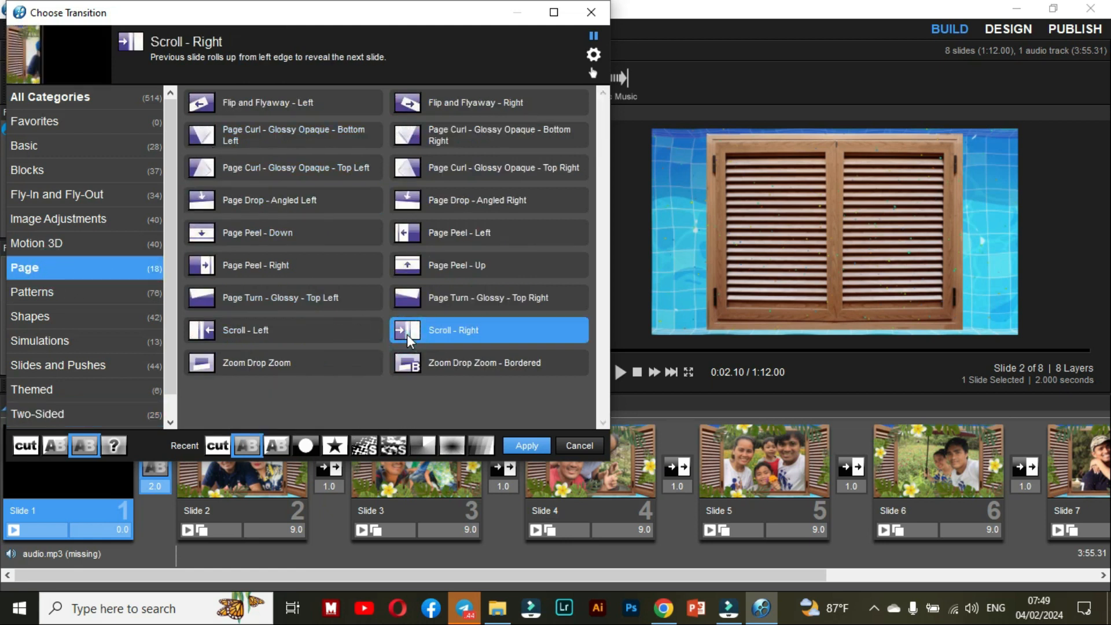
left_click(269, 328)
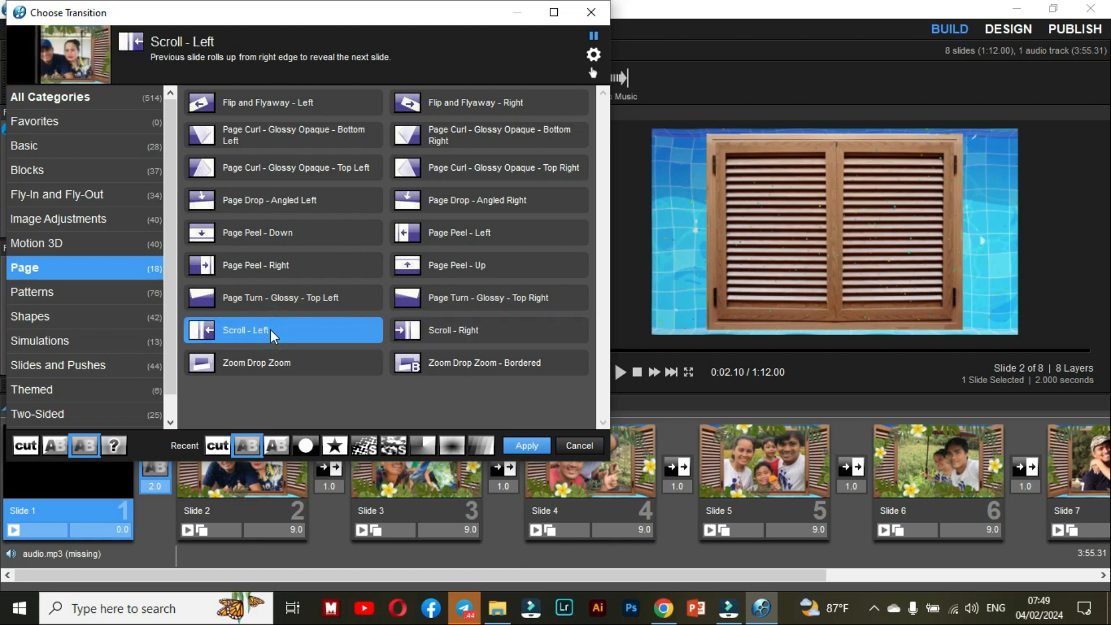
Step: Preview the Spin Dissolve 3D - Continuous - Light transition, look through the Fly-In and Fly-Out set, and leave the transition chooser without applying a choice
left_click(75, 236)
scroll(309, 230, "down", 5)
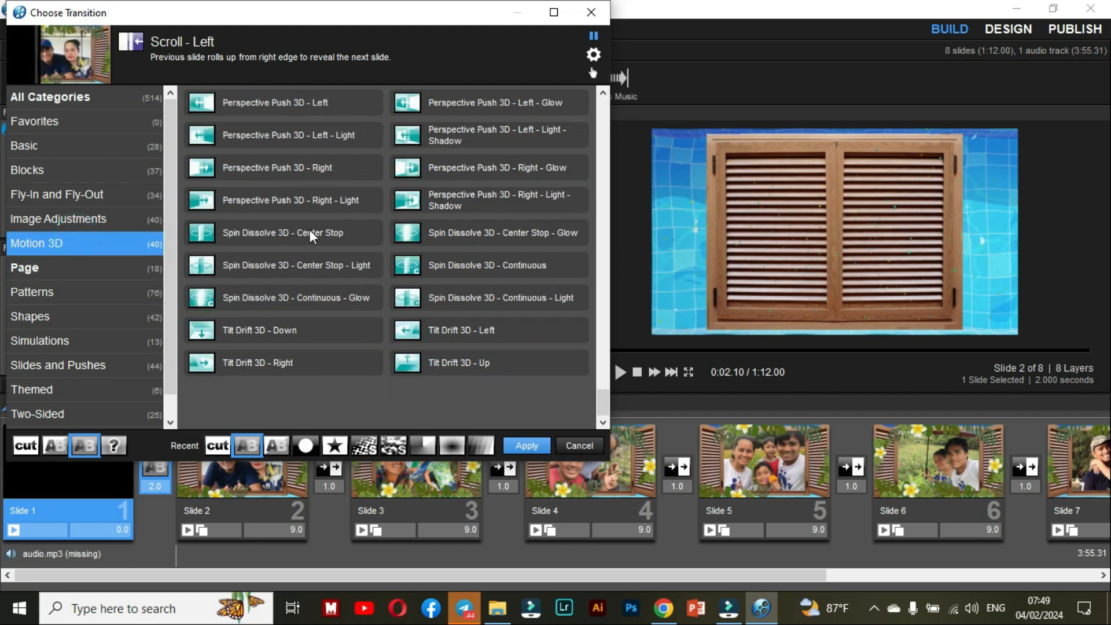
left_click(406, 297)
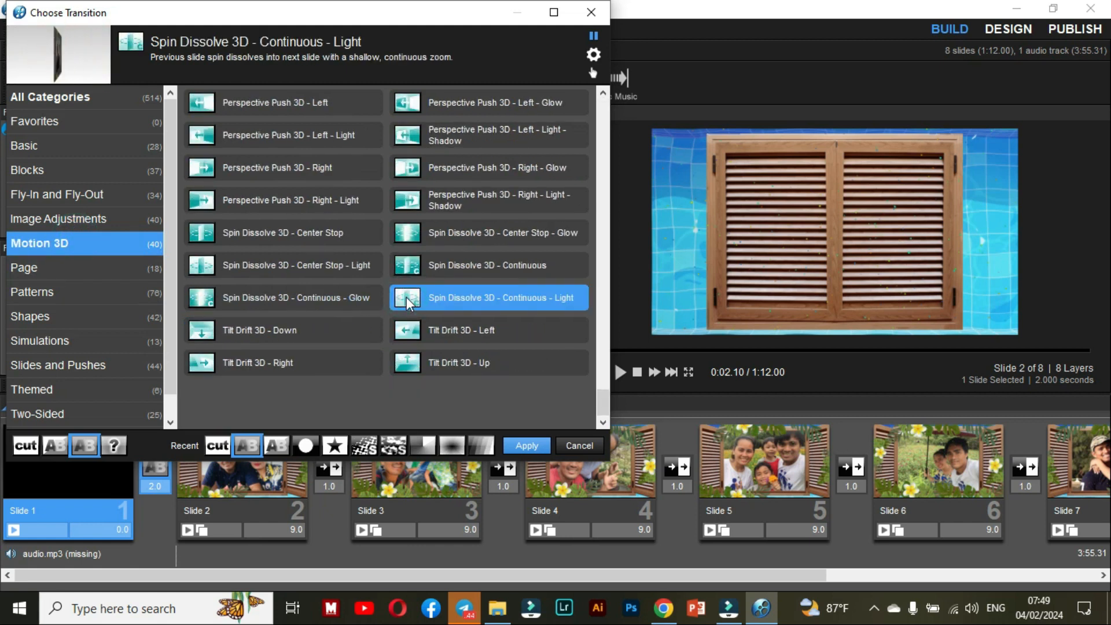
left_click(57, 192)
scroll(325, 286, "down", 3)
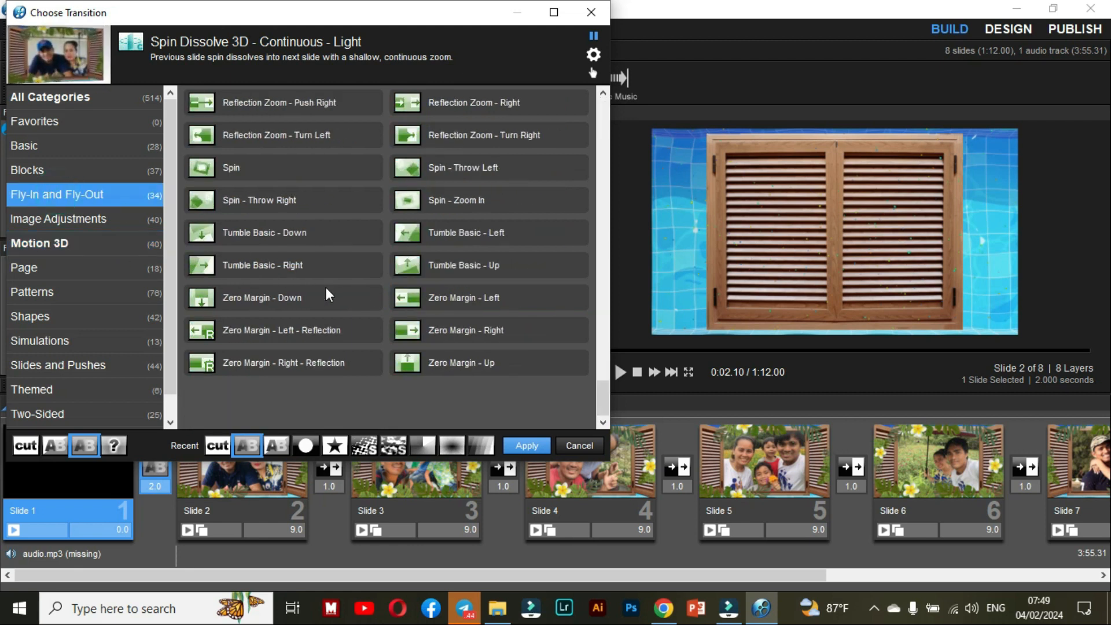
left_click(567, 444)
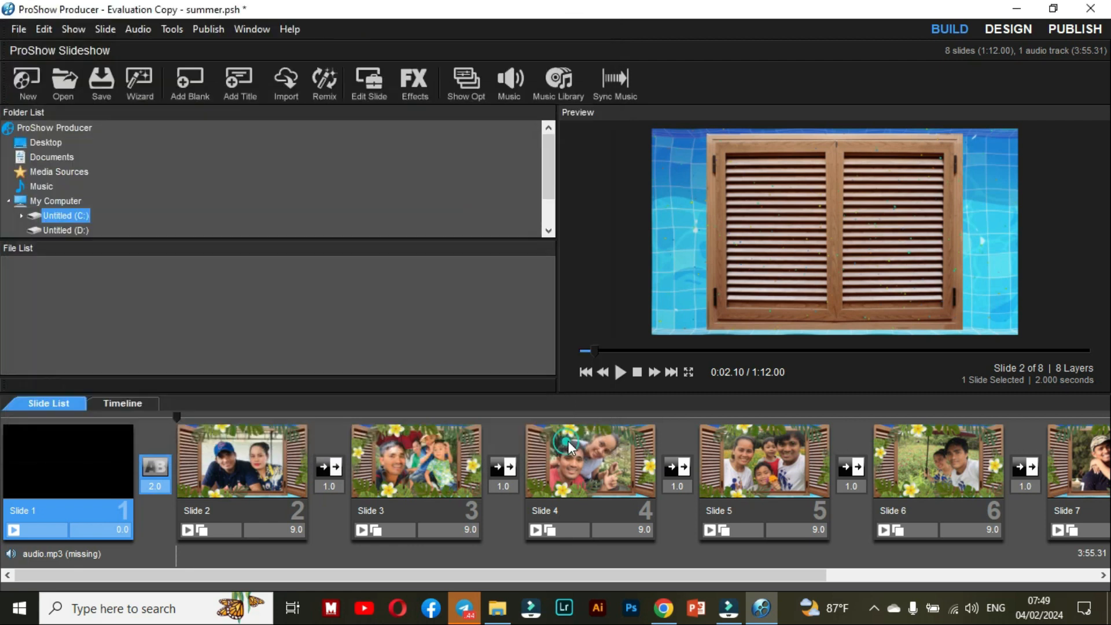
Step: Play slide 2 in the preview and look over the remaining slides through slide 8
left_click(619, 372)
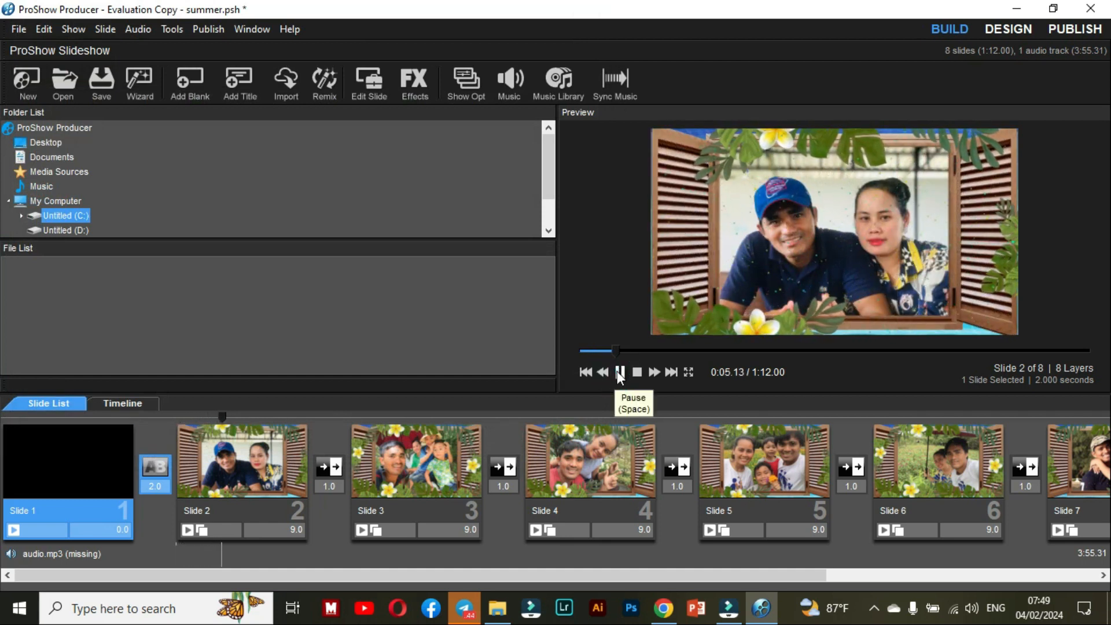
left_click(618, 372)
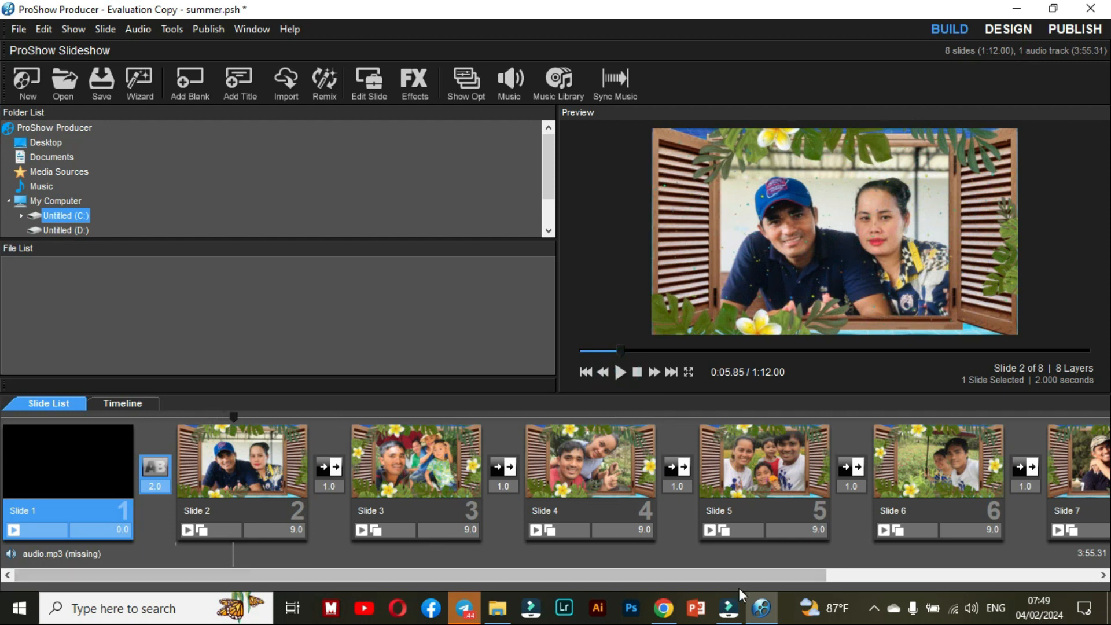
left_click_drag(763, 576, 420, 536)
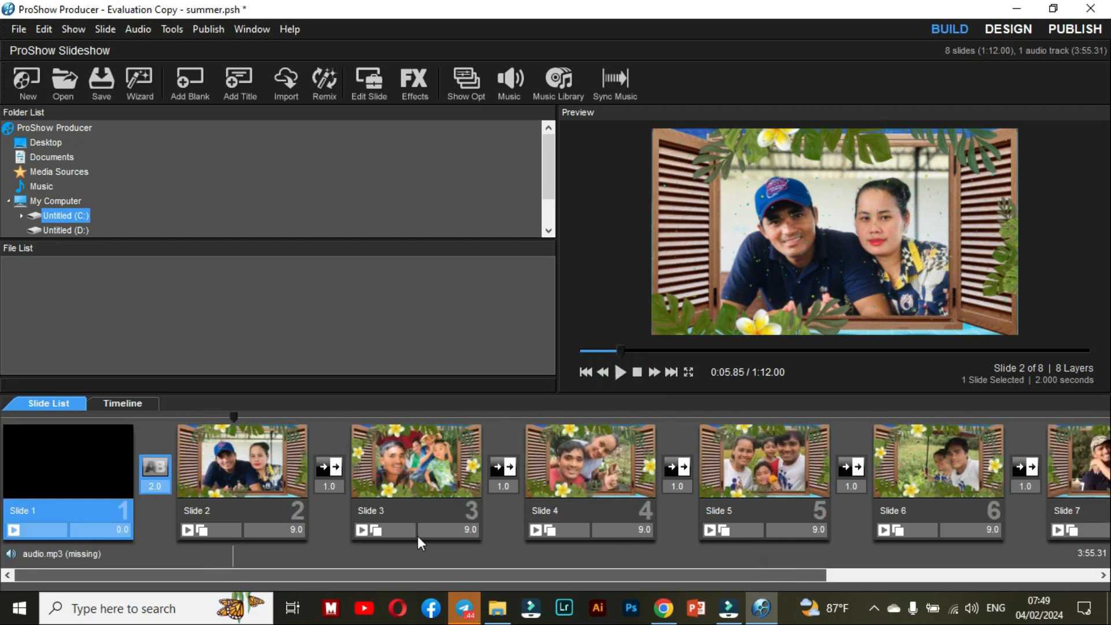
left_click_drag(740, 577, 1065, 580)
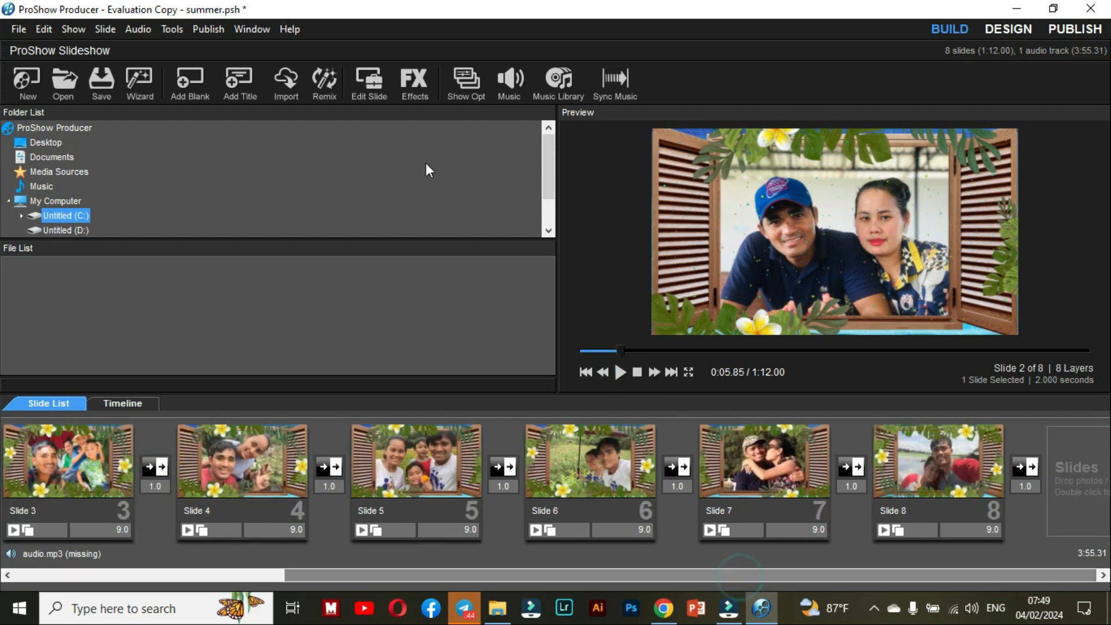
Step: Publish the show as an MPEG-4 1080p (Full HD) video, saved as ProShow Slideshow.mp4 in the Downloads folder
left_click(208, 29)
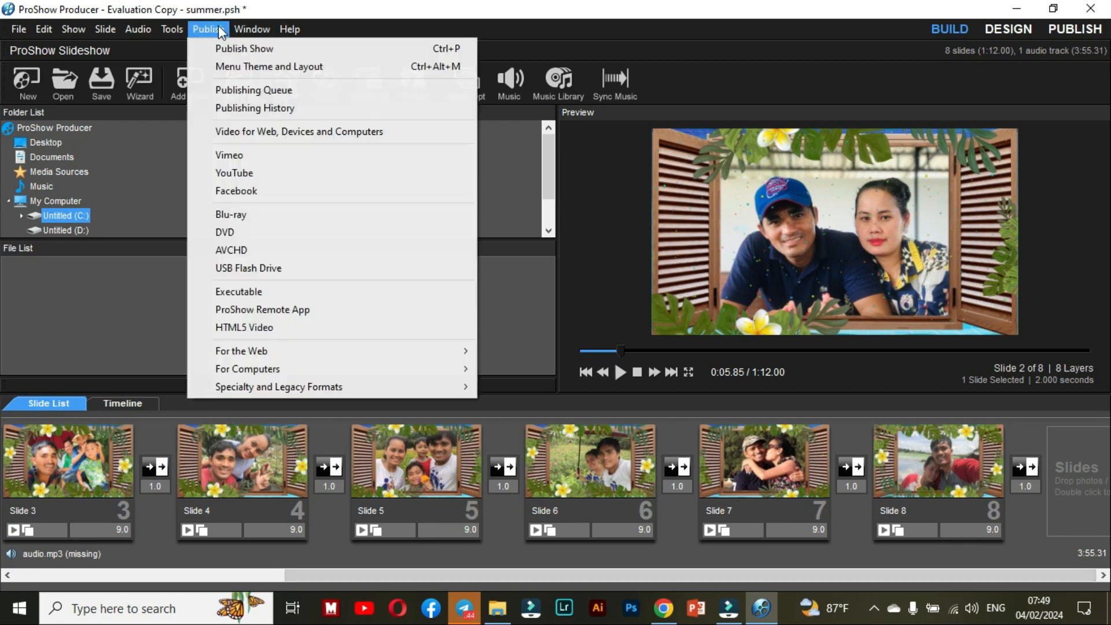
left_click(269, 133)
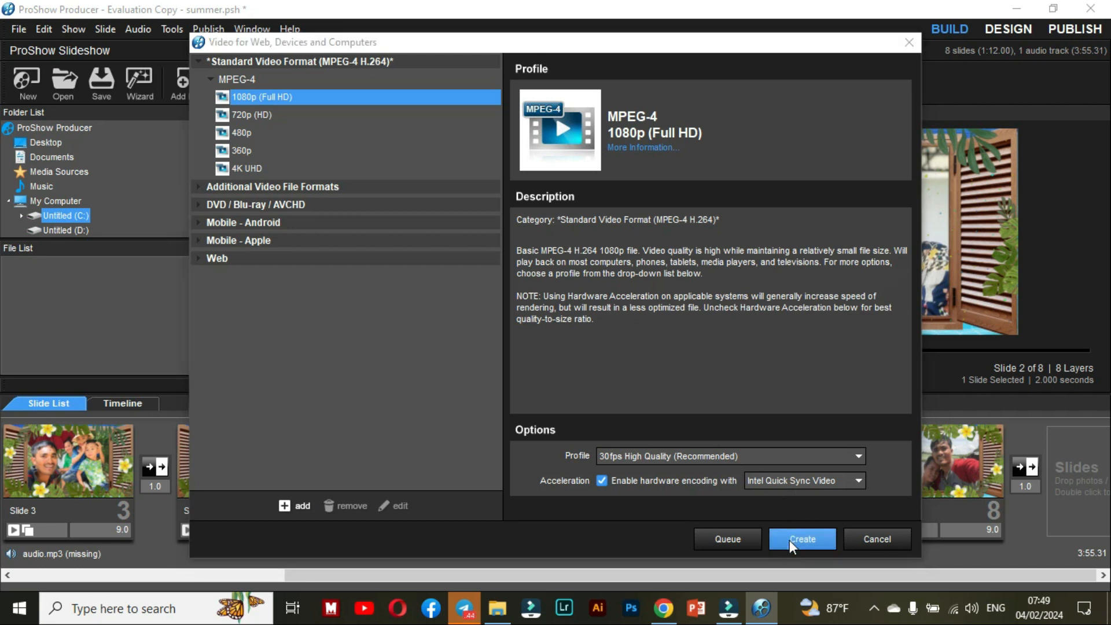
left_click(789, 539)
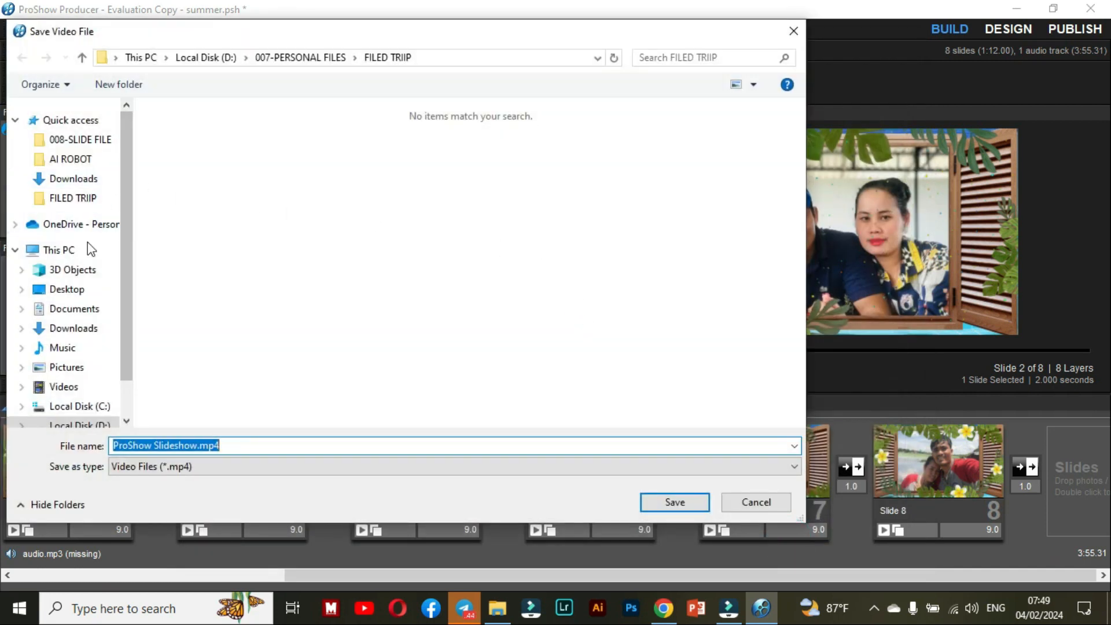
left_click(100, 330)
left_click(665, 499)
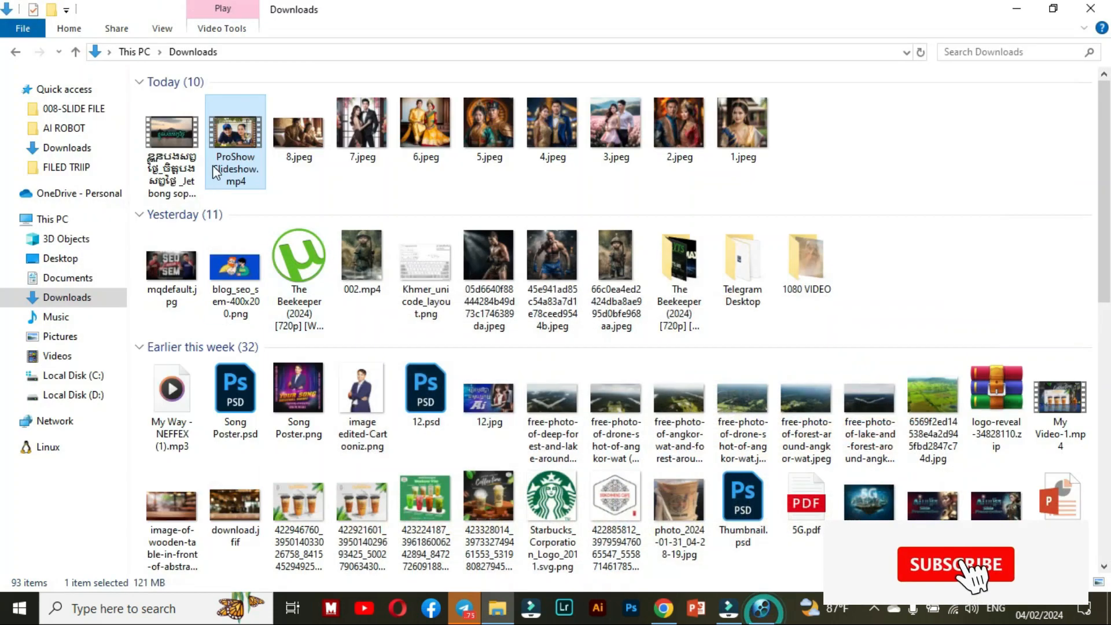
Step: Play the exported ProShow Slideshow.mp4 from Downloads, skip ahead to near its end to check it, and close the player
double_click(239, 127)
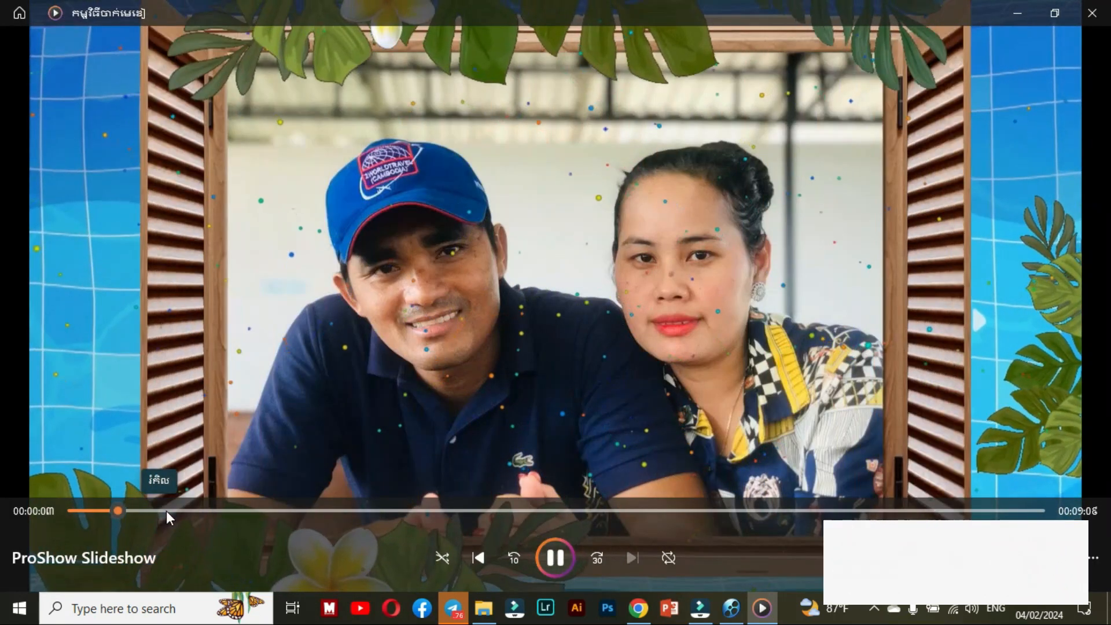
left_click_drag(166, 511, 908, 511)
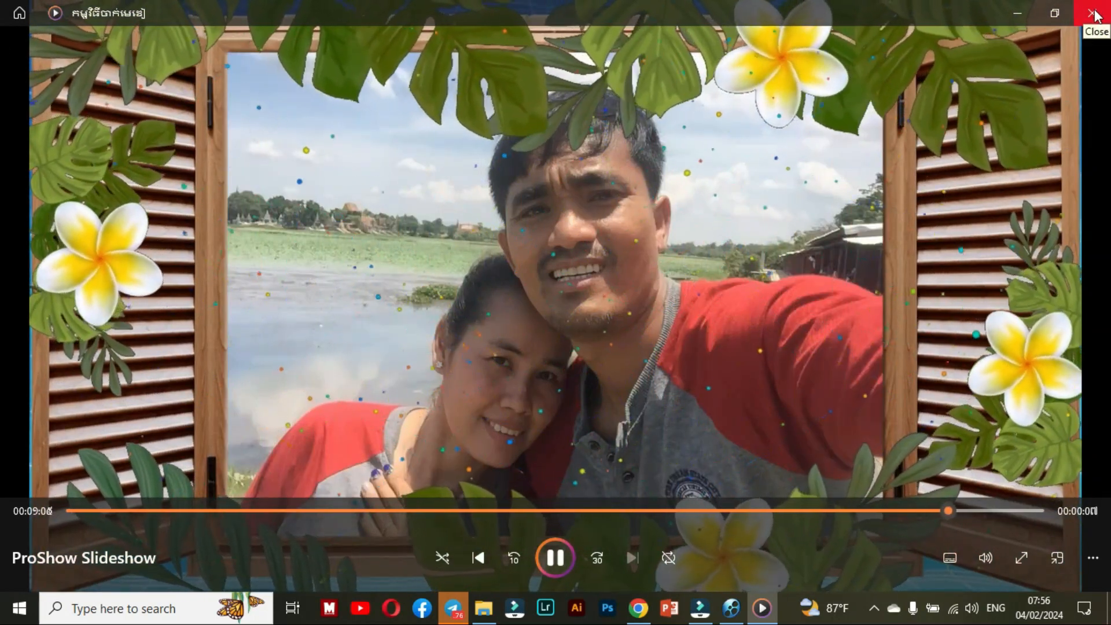
left_click(1094, 12)
left_click(881, 167)
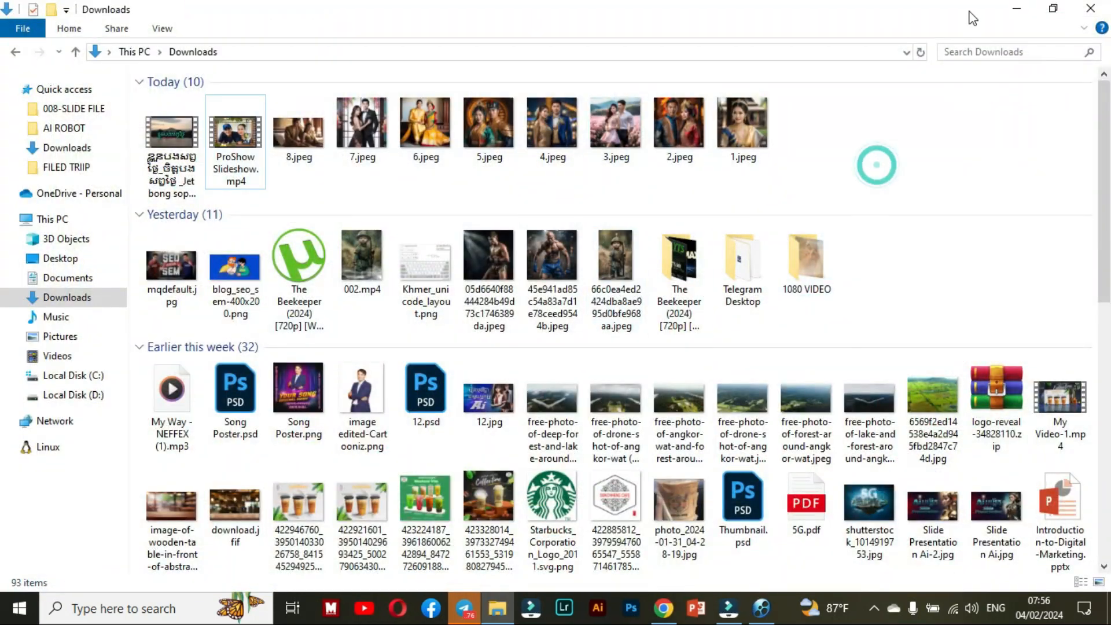
Step: Switch to Telegram and open the Media & Advertising group in the MEDIA LESSON folder
left_click(464, 612)
left_click(178, 216)
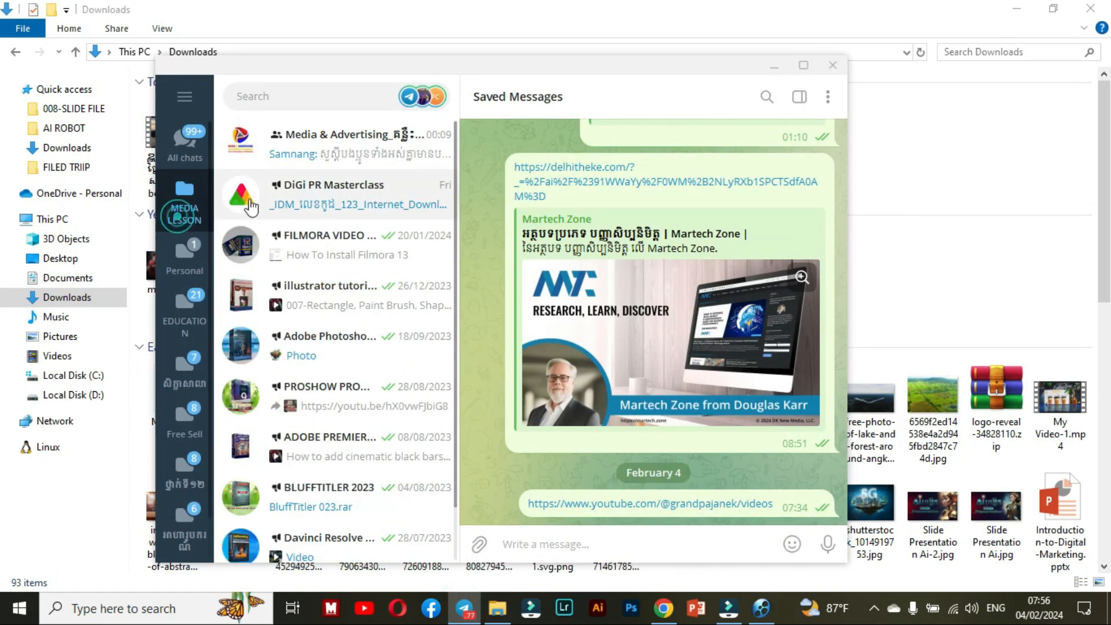
left_click(336, 156)
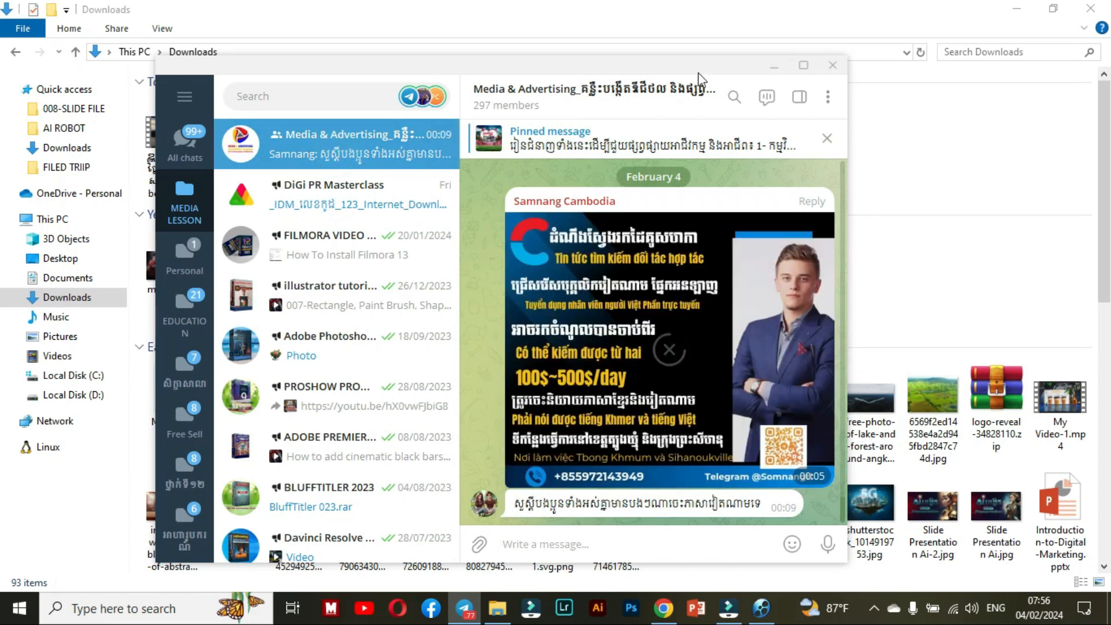